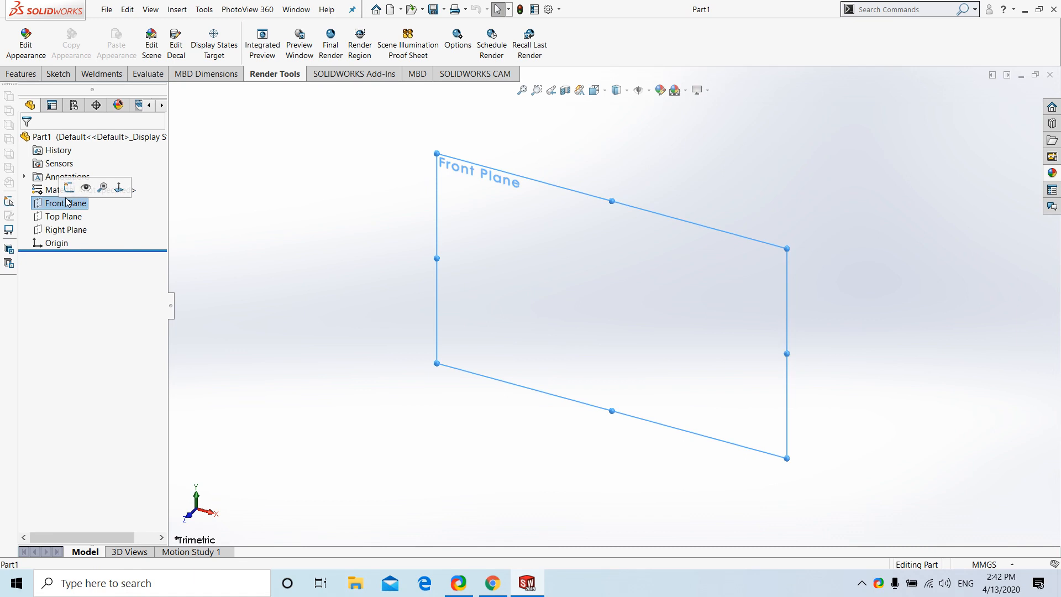
# Sketch a closed six-sided stepped half-profile on the Front Plane from the origin, about 79 mm high with a base about 38.5 mm wide
pyautogui.click(86, 186)
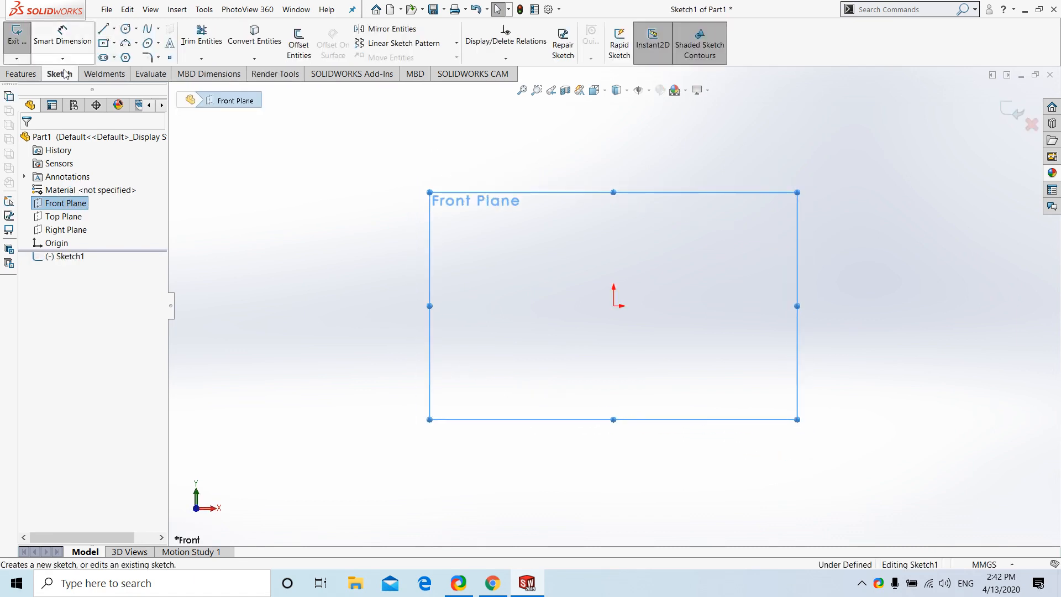
pyautogui.click(103, 29)
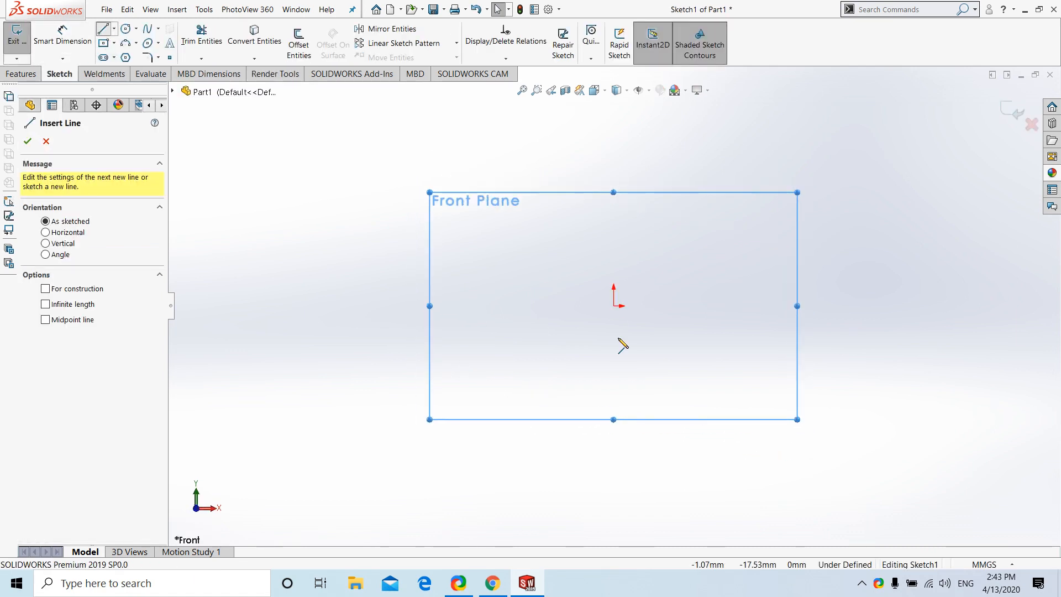
pyautogui.click(613, 306)
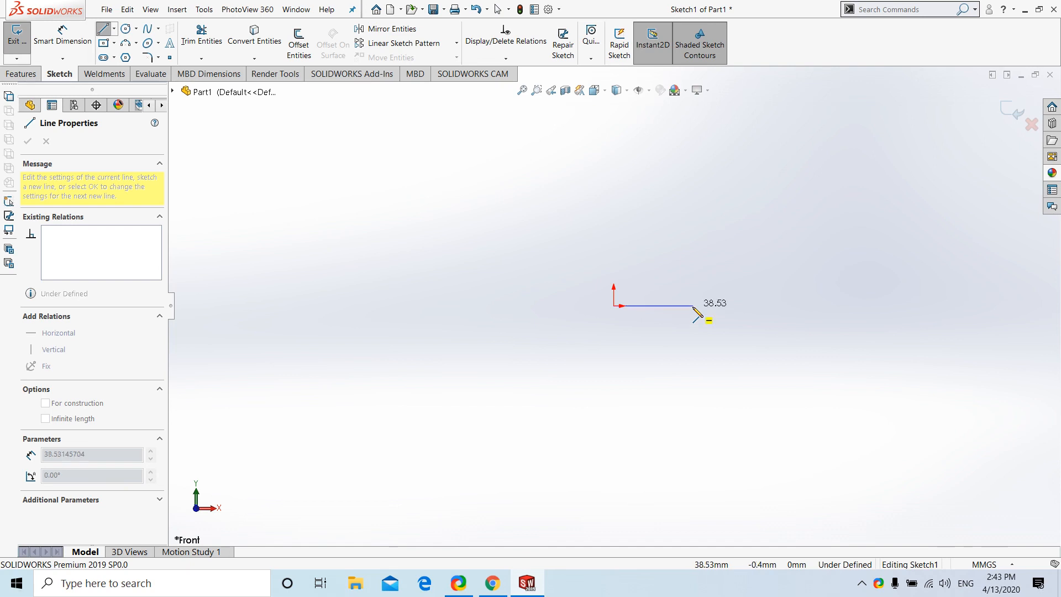
pyautogui.click(694, 305)
pyautogui.click(705, 230)
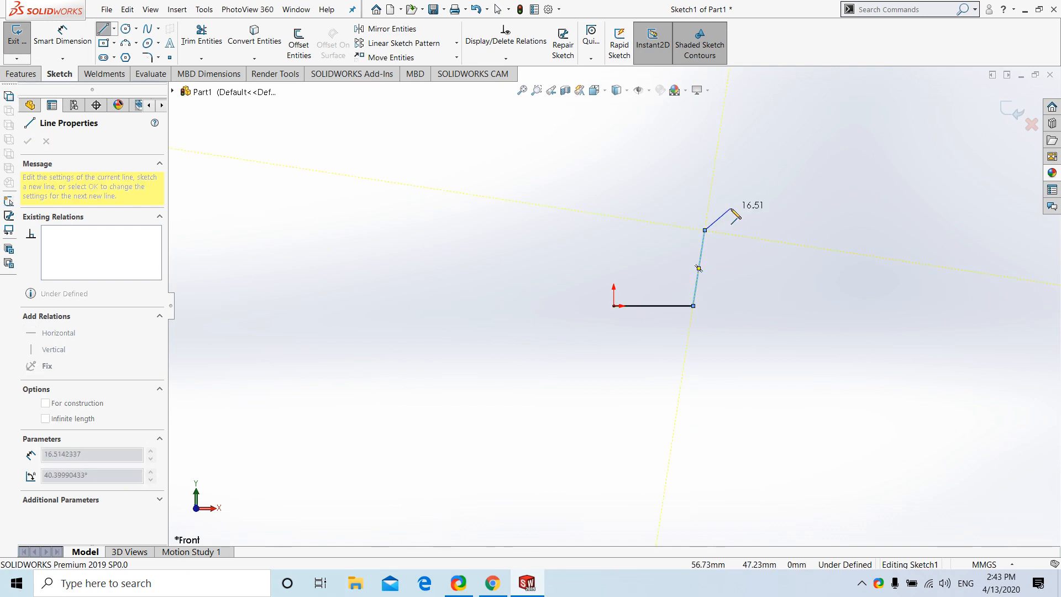
pyautogui.click(731, 208)
pyautogui.click(734, 143)
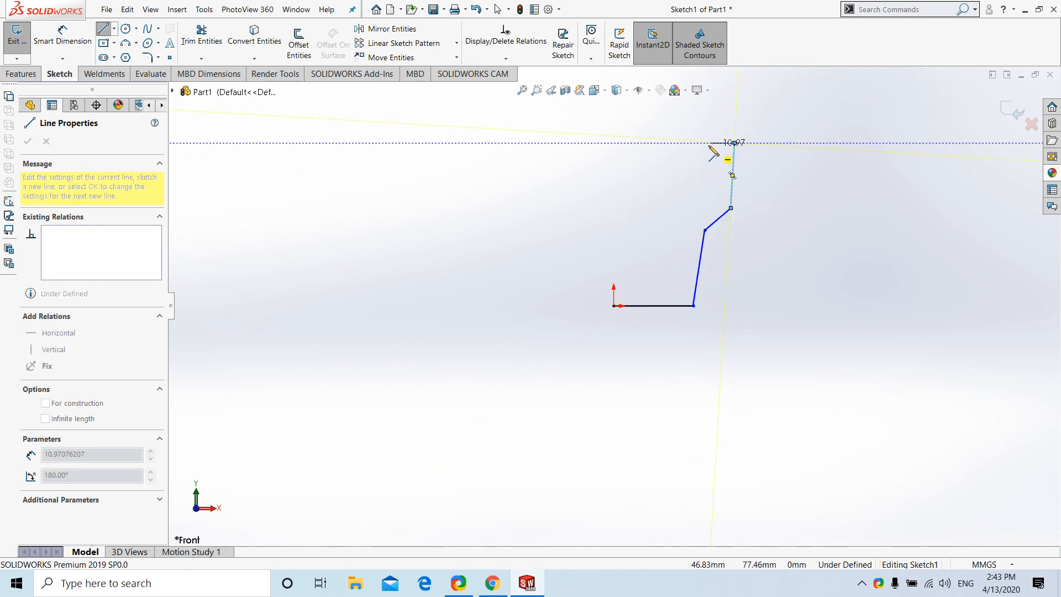
pyautogui.click(614, 143)
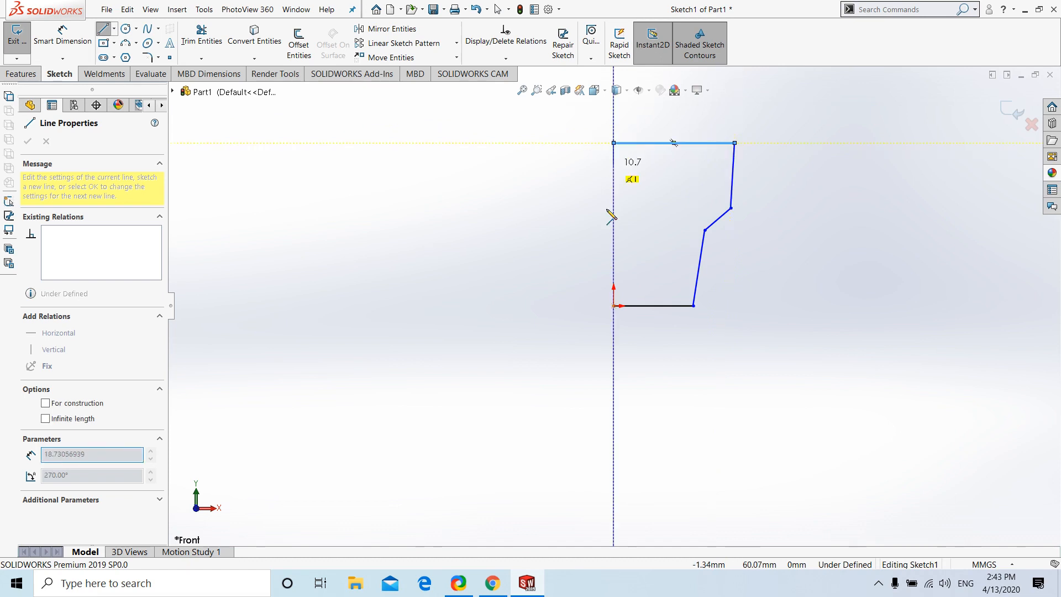
pyautogui.click(613, 306)
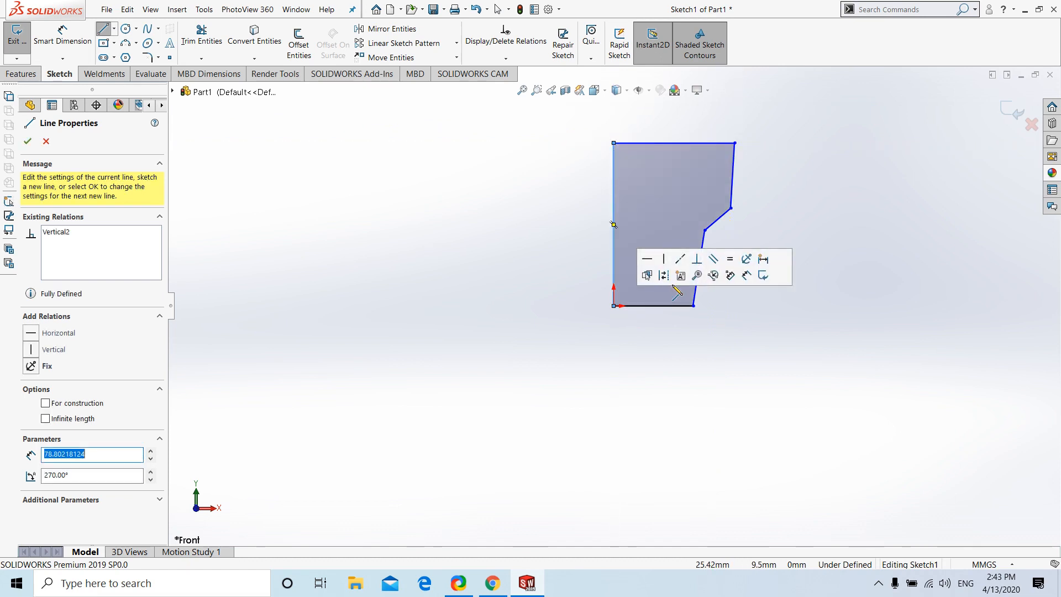
pyautogui.press('Escape')
# Make the profile's upper outer line vertical and convert the axis line through the origin to construction geometry
pyautogui.keyDown('ctrl'); pyautogui.click(735, 176); pyautogui.keyUp('ctrl')
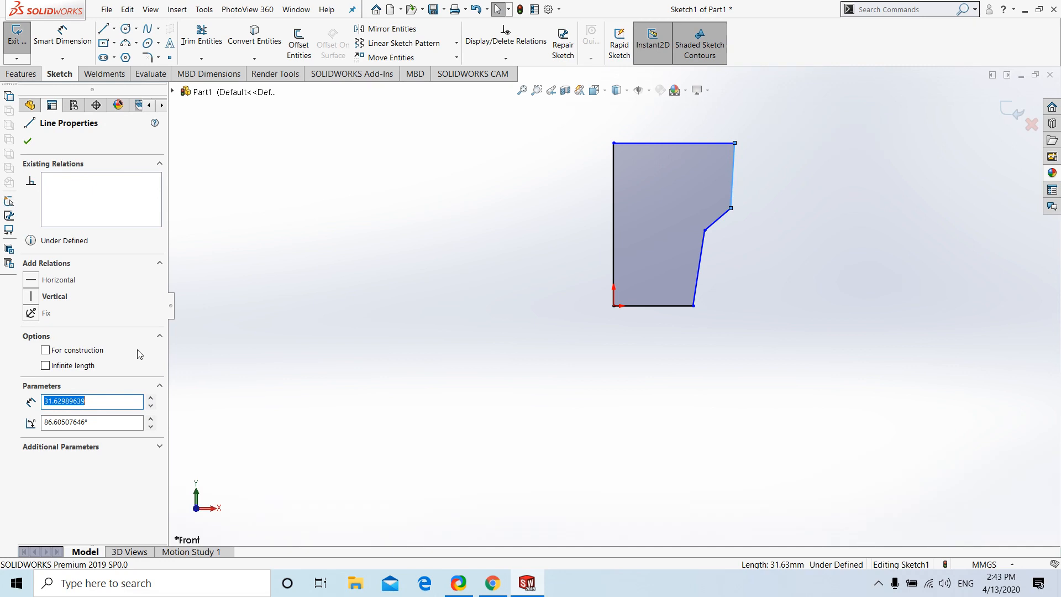
pyautogui.click(327, 261)
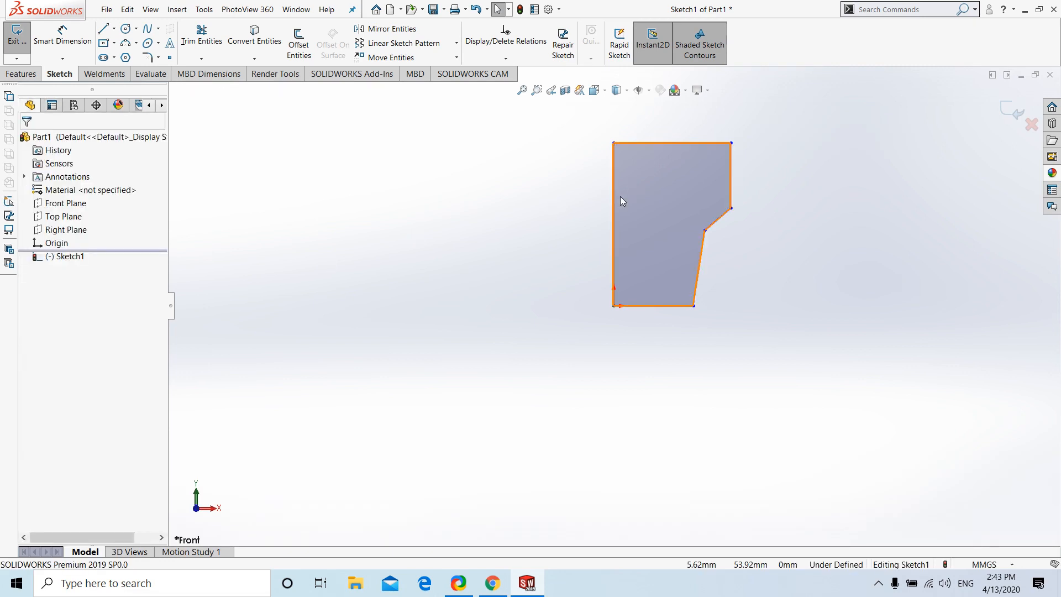
pyautogui.click(615, 197)
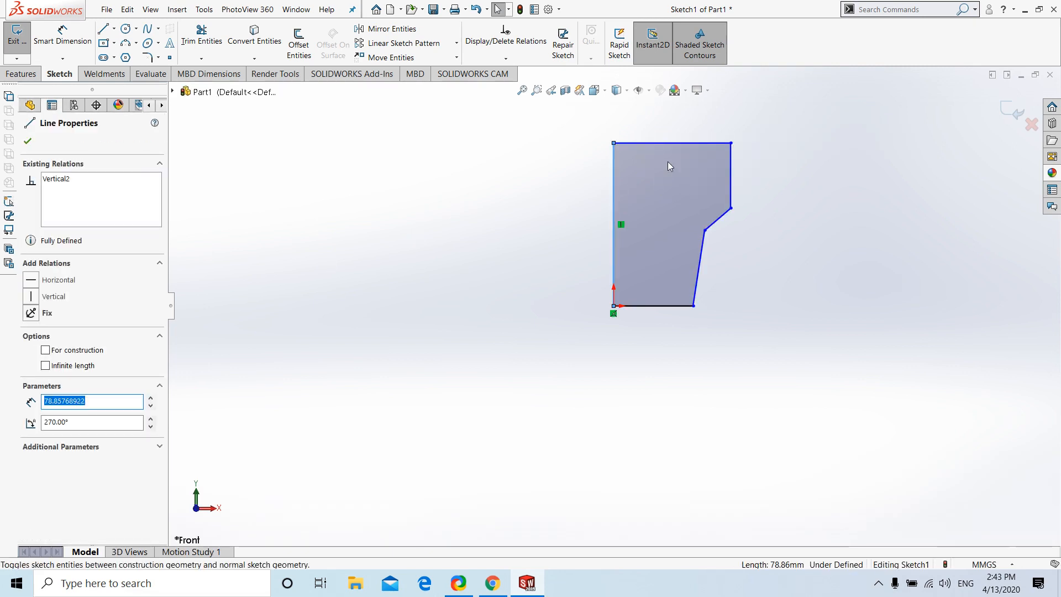
pyautogui.click(667, 161)
# Dimension the profile's overall height between the base and top lines as 200 mm
pyautogui.click(522, 90)
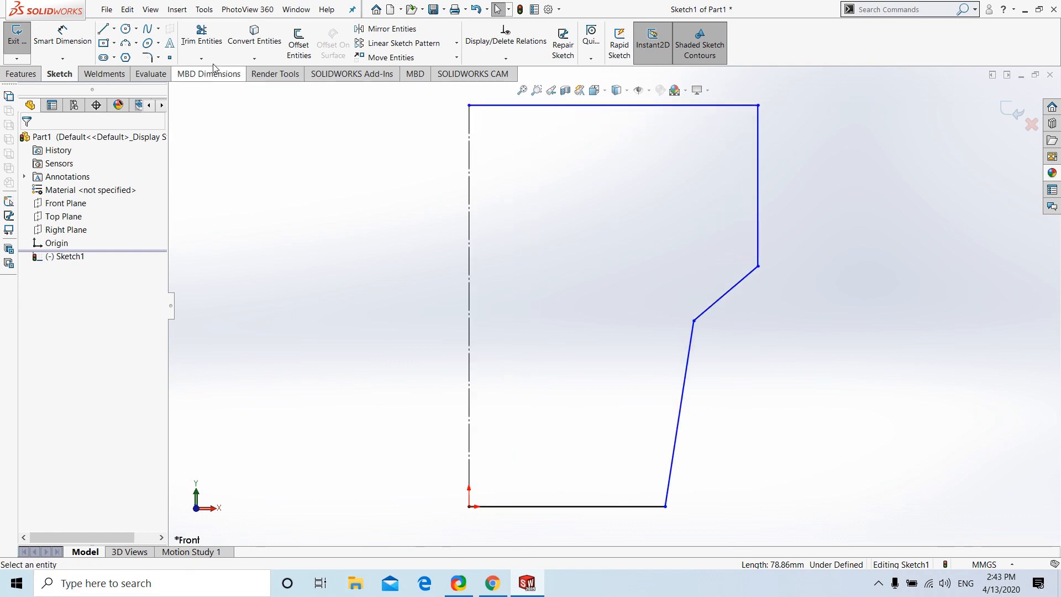
pyautogui.click(62, 34)
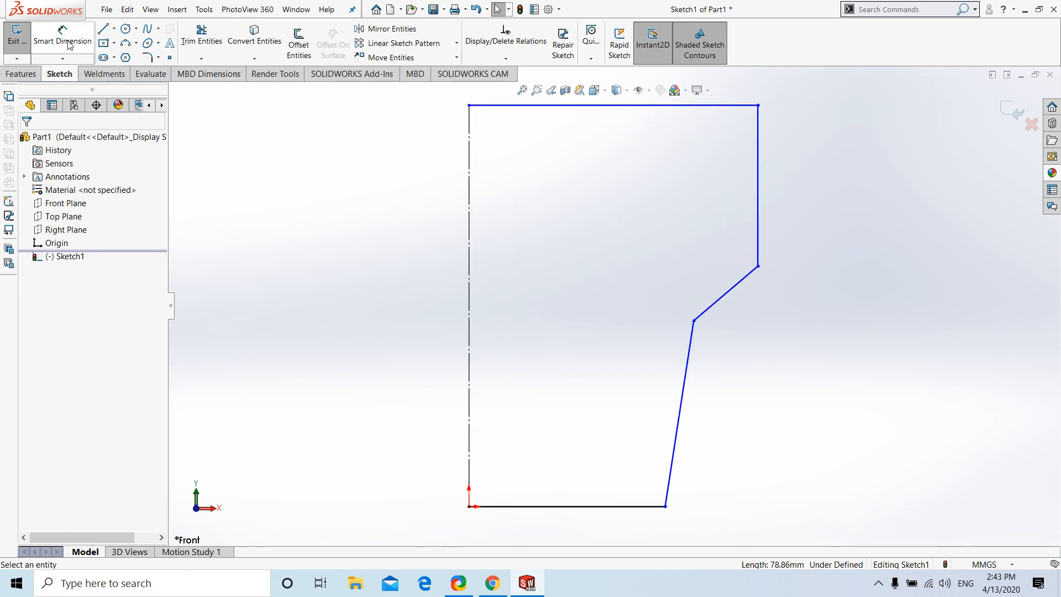
pyautogui.click(656, 504)
pyautogui.click(712, 105)
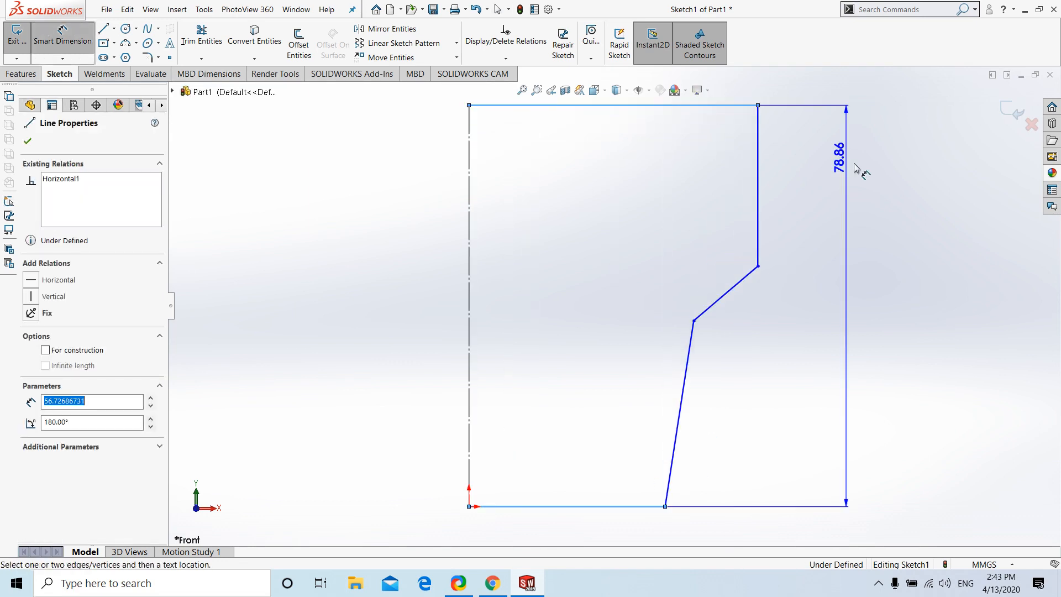
pyautogui.click(860, 169)
pyautogui.write('200')
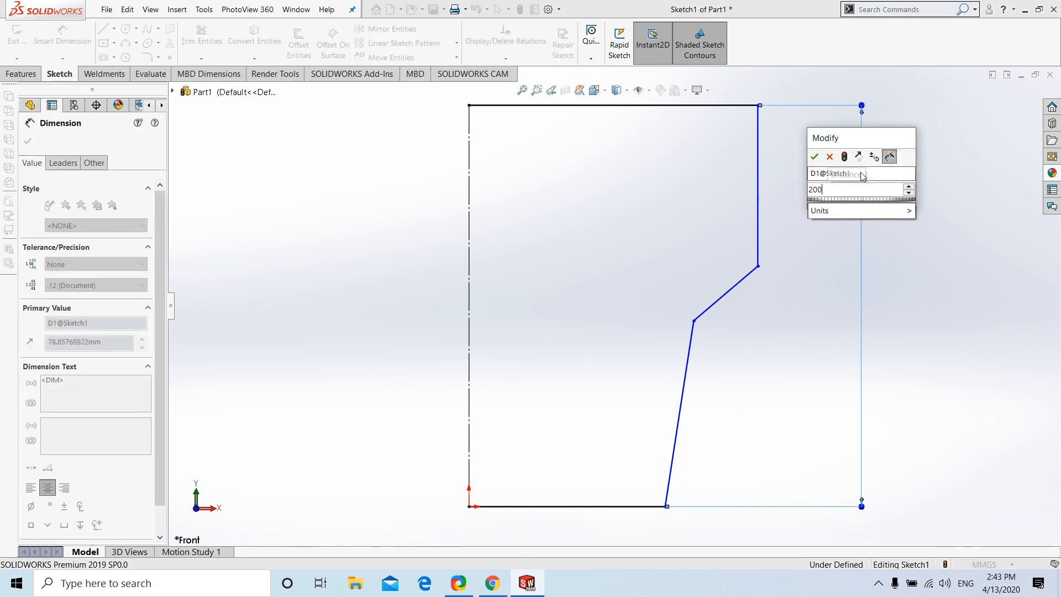
pyautogui.press('Return')
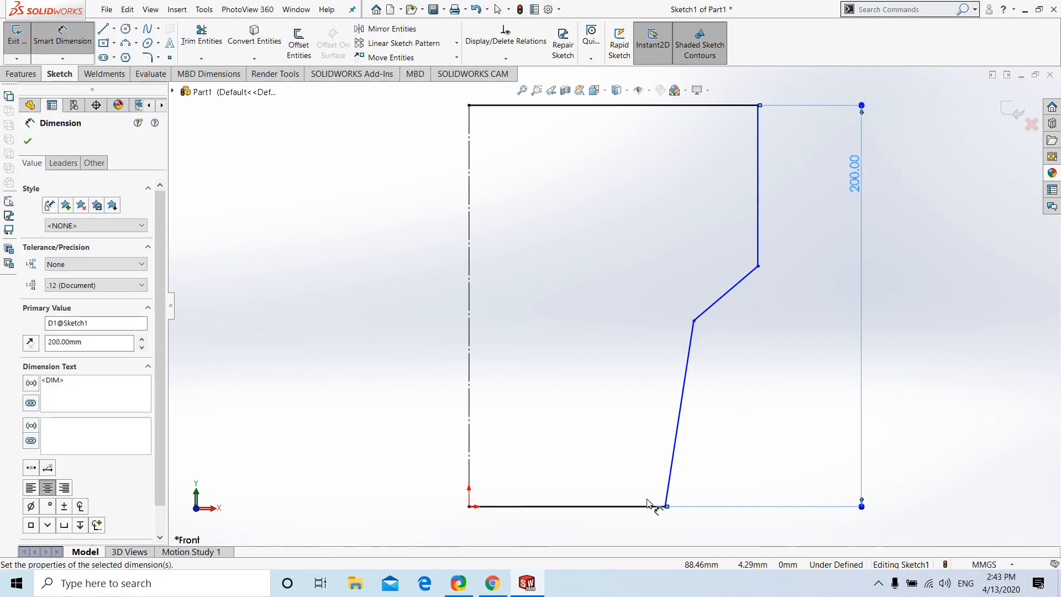
# Dimension the vertical distance from the base to the lower end of the short slanted line as 80 mm
pyautogui.click(695, 322)
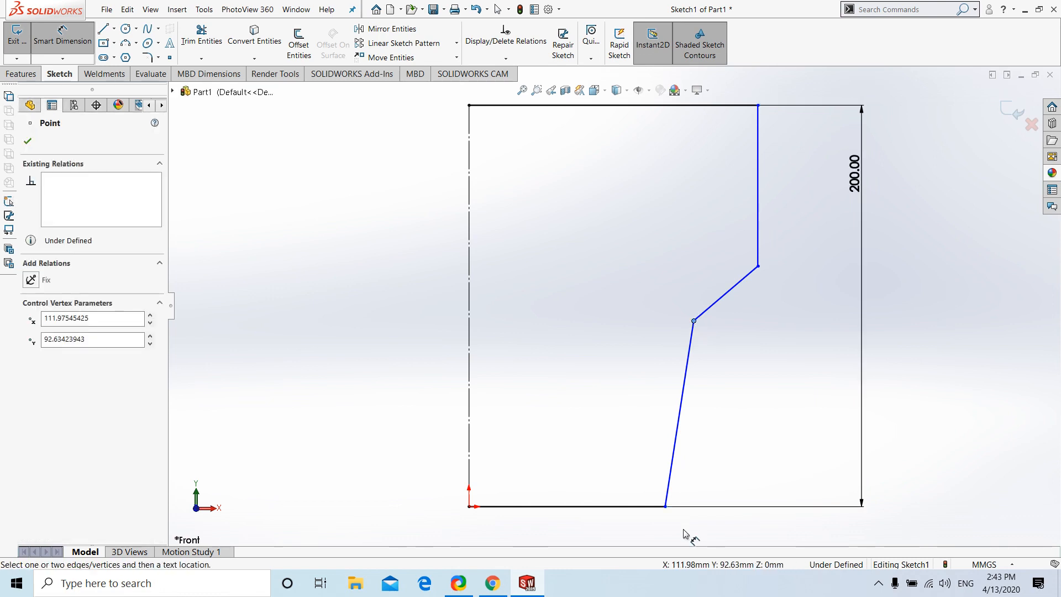
pyautogui.click(667, 506)
pyautogui.click(787, 441)
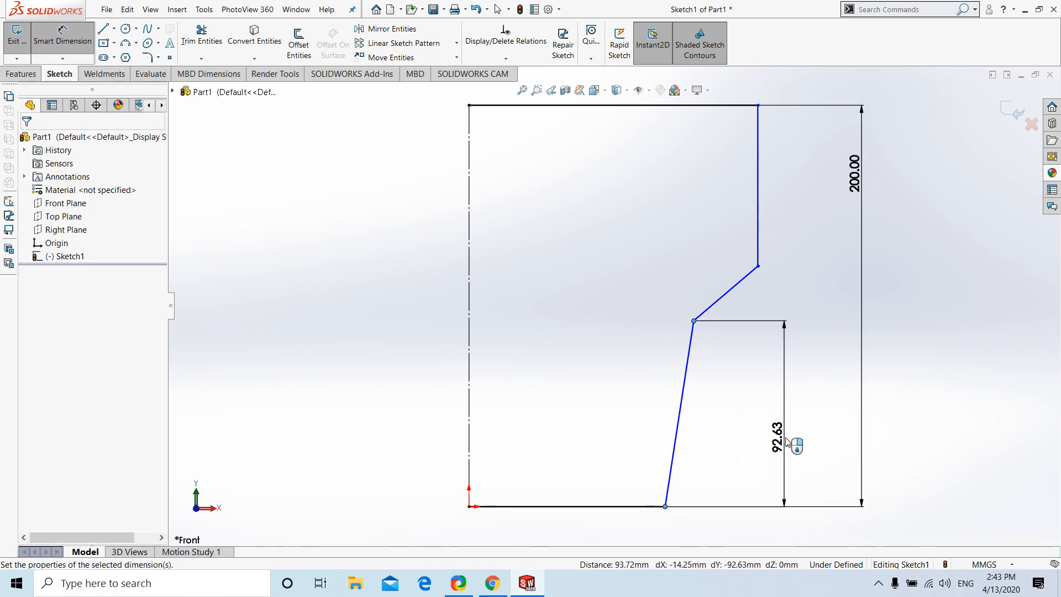
pyautogui.write('80')
pyautogui.press('Return')
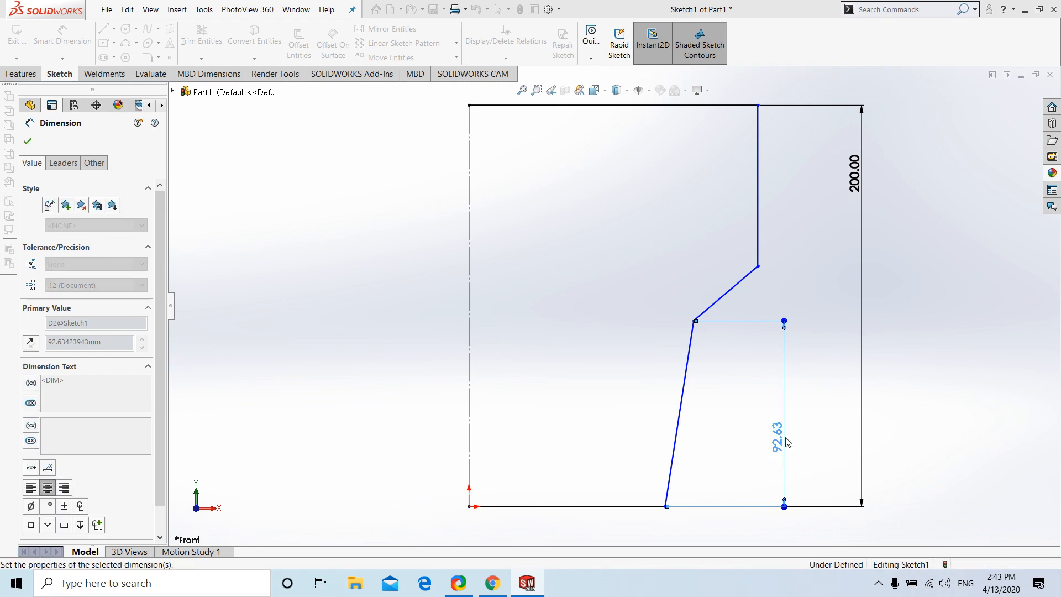
# Dimension the length of the profile's base line as 35 mm
pyautogui.click(598, 524)
pyautogui.click(599, 528)
pyautogui.write('3')
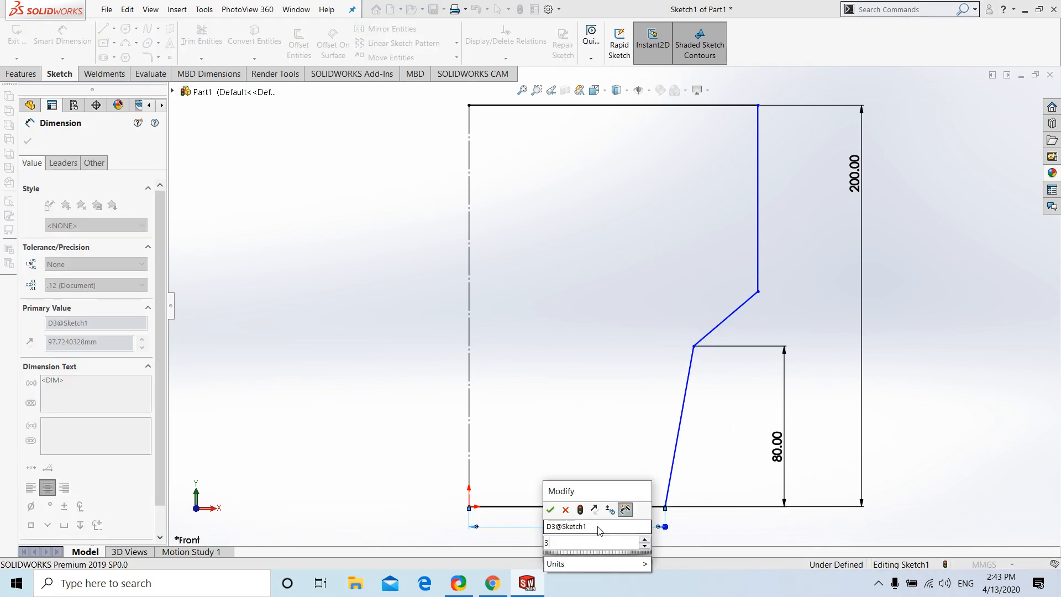
pyautogui.write('5')
pyautogui.press('Return')
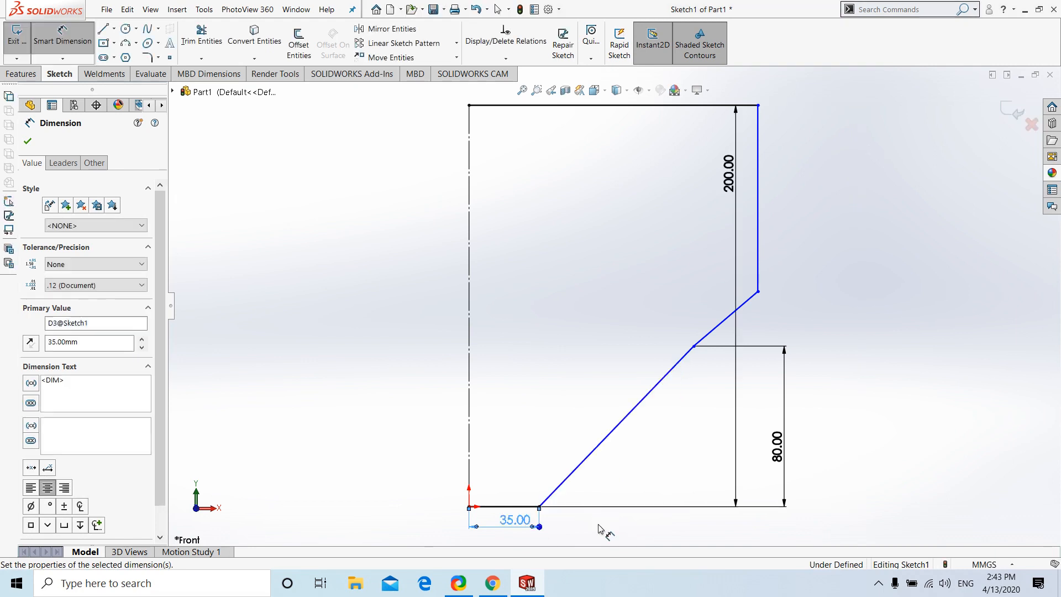
# Dimension the horizontal distance from the centerline to the lower end of the short slanted line as 40 mm
pyautogui.click(693, 348)
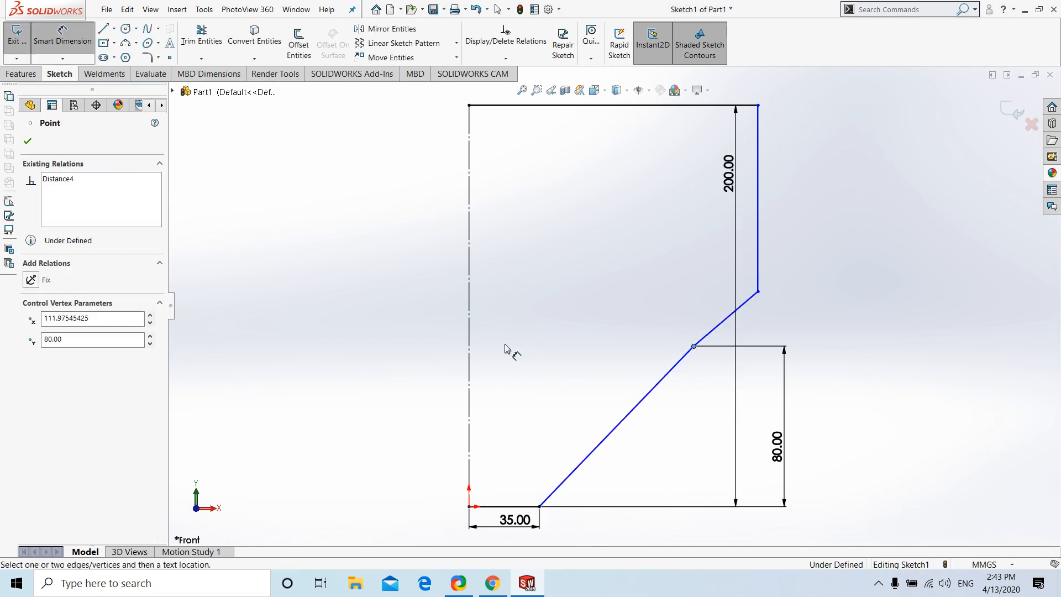
pyautogui.click(469, 352)
pyautogui.click(520, 310)
pyautogui.write('4')
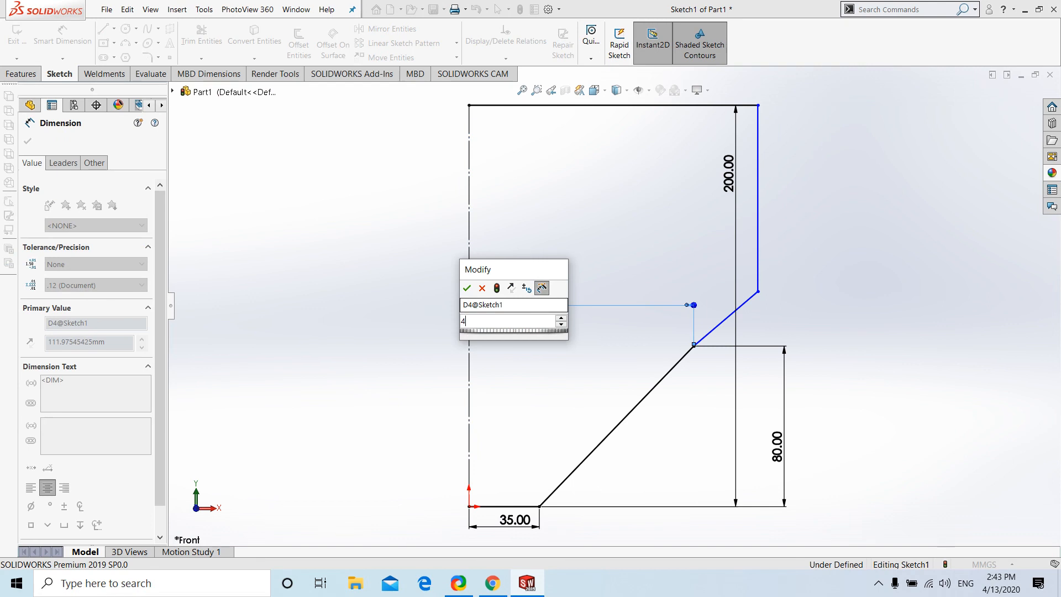
pyautogui.write('0')
pyautogui.press('Return')
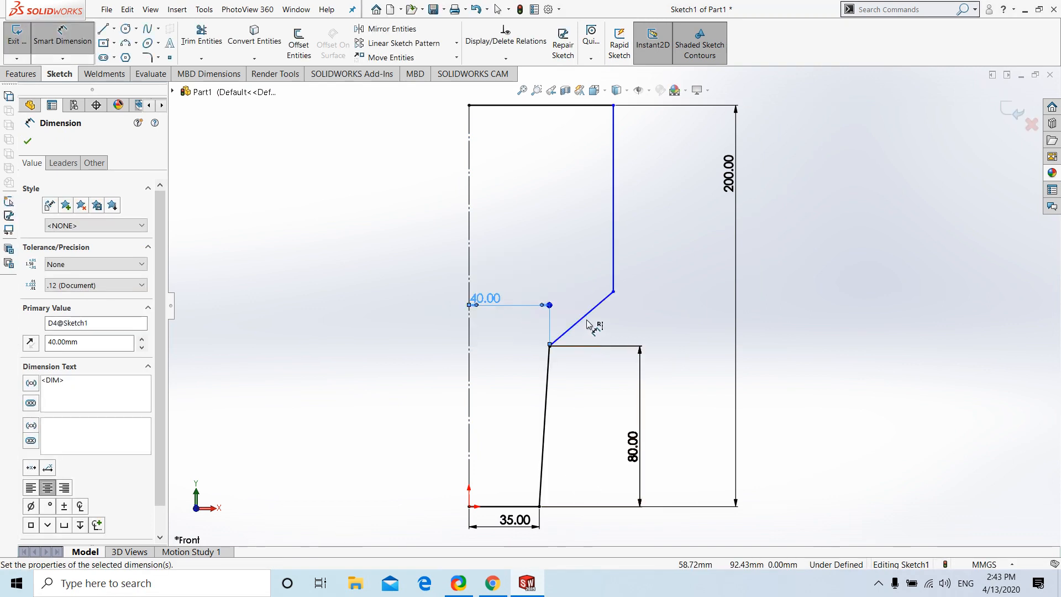
# Dimension the distance from the centerline to the upper vertical outer line as 50 mm
pyautogui.click(615, 260)
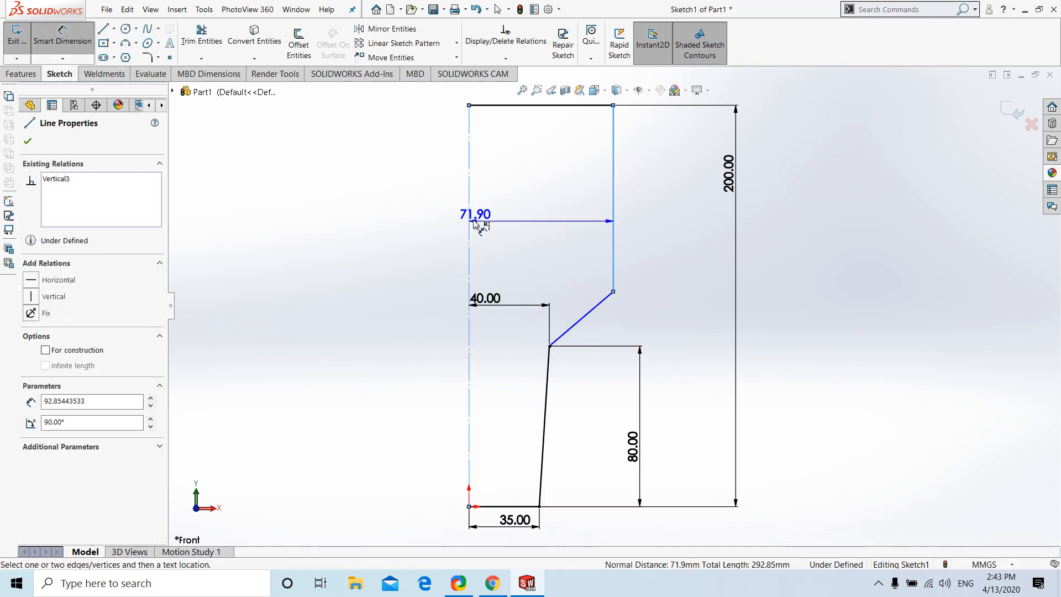
pyautogui.click(474, 220)
pyautogui.click(516, 203)
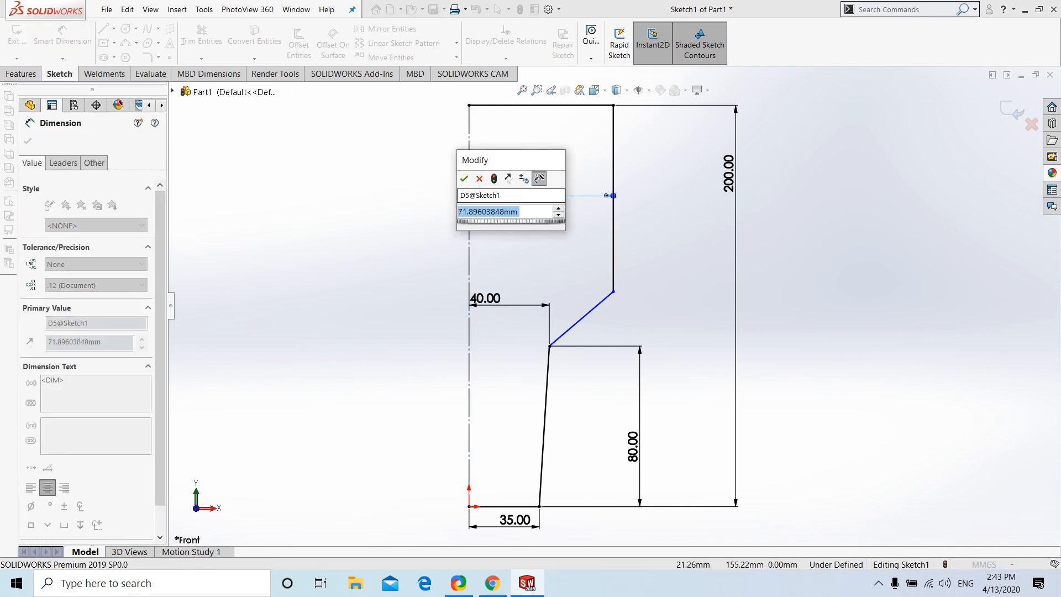
pyautogui.write('50')
pyautogui.press('Return')
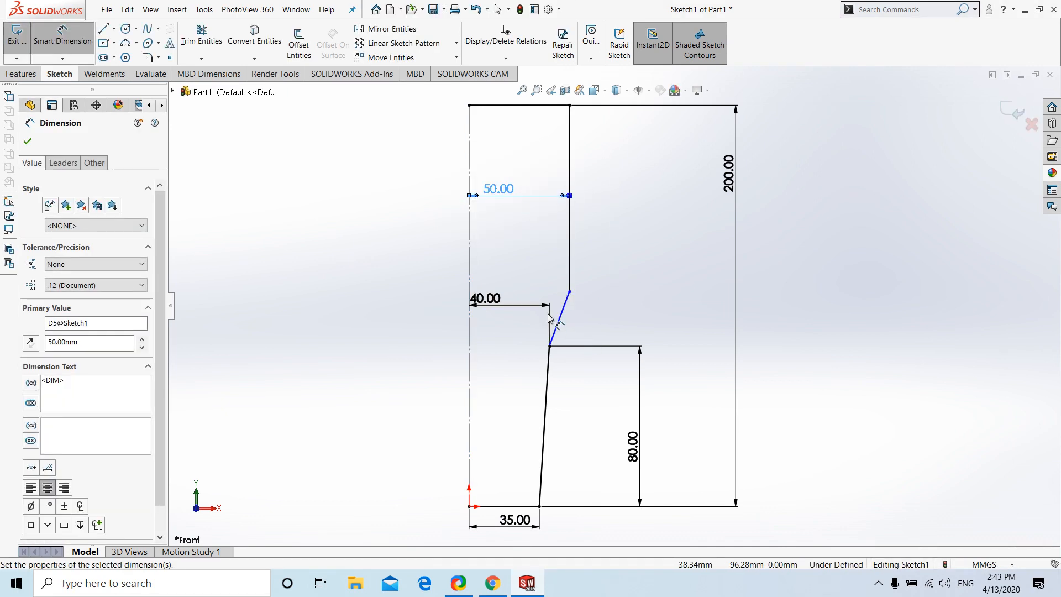
# Dimension the angle between the short slanted line and the upper vertical outer line as 45 degrees
pyautogui.click(567, 299)
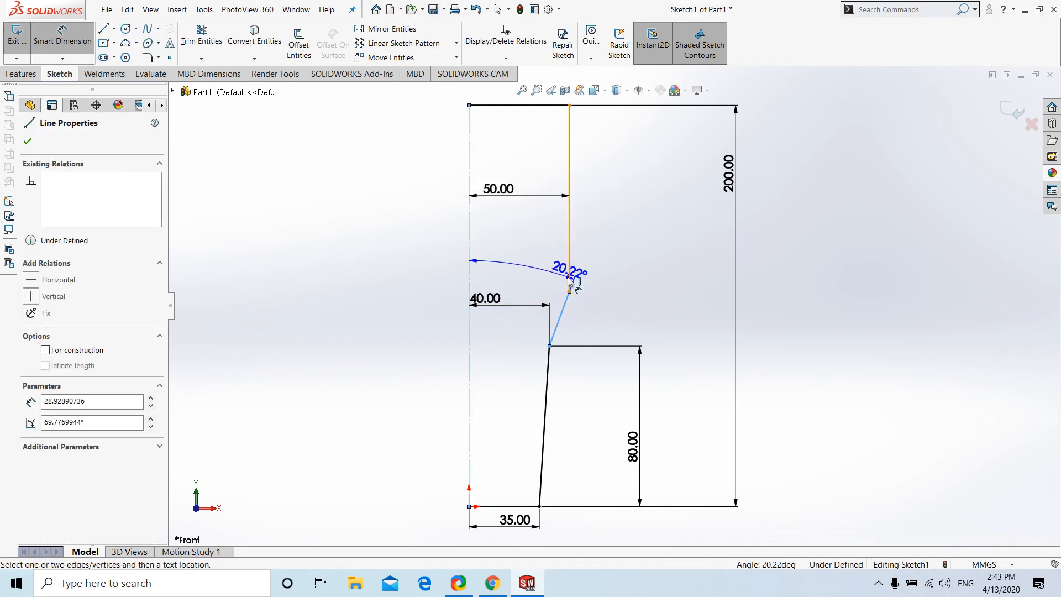
pyautogui.click(569, 281)
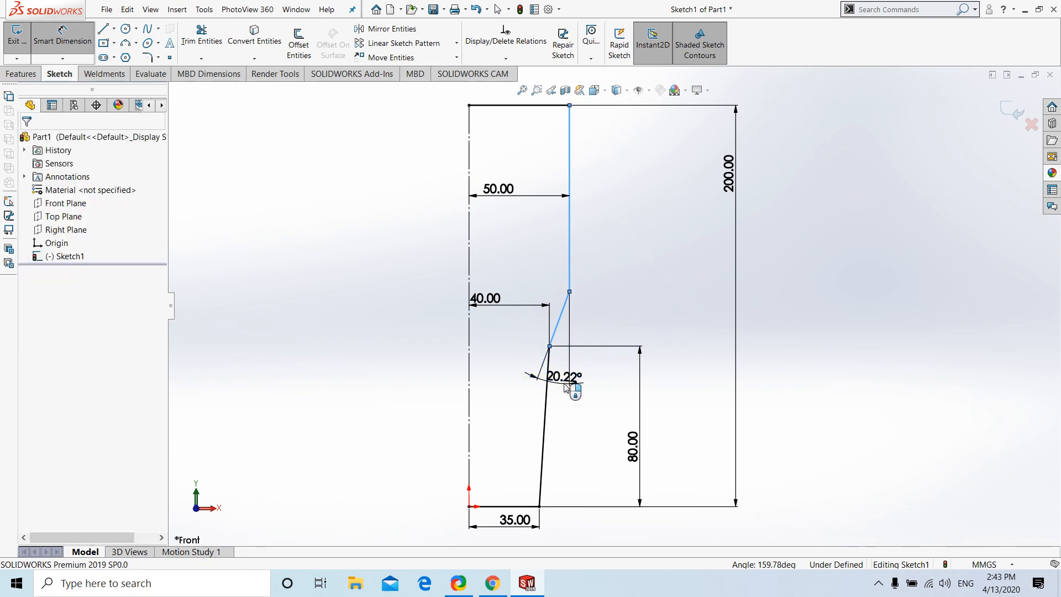
pyautogui.click(567, 387)
pyautogui.write('45')
pyautogui.press('Return')
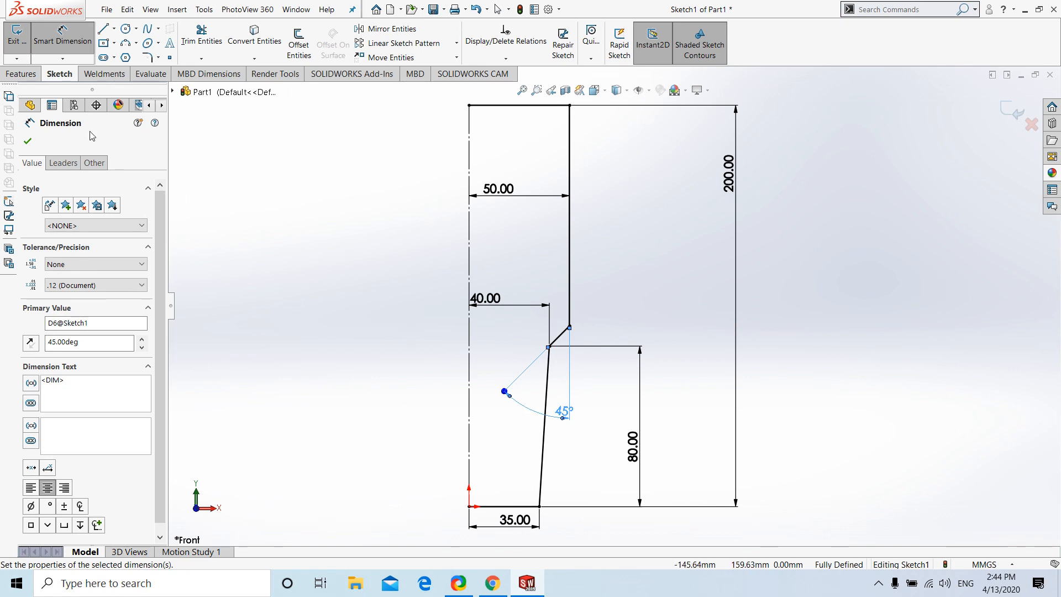
pyautogui.click(27, 140)
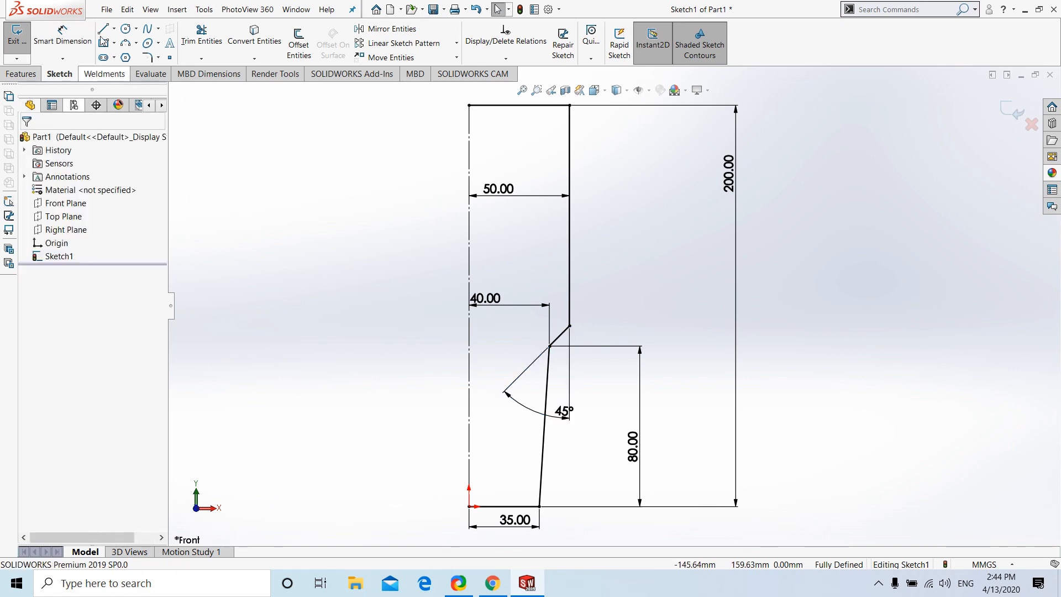
# Try to add 20 mm sketch fillets at both ends of the short slanted line
pyautogui.click(152, 58)
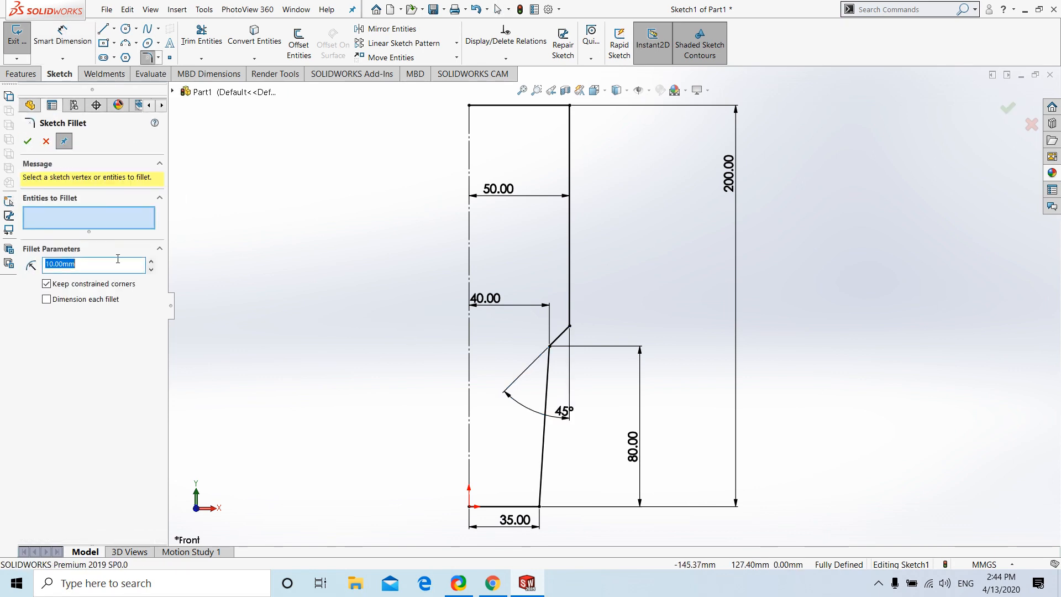
pyautogui.write('20')
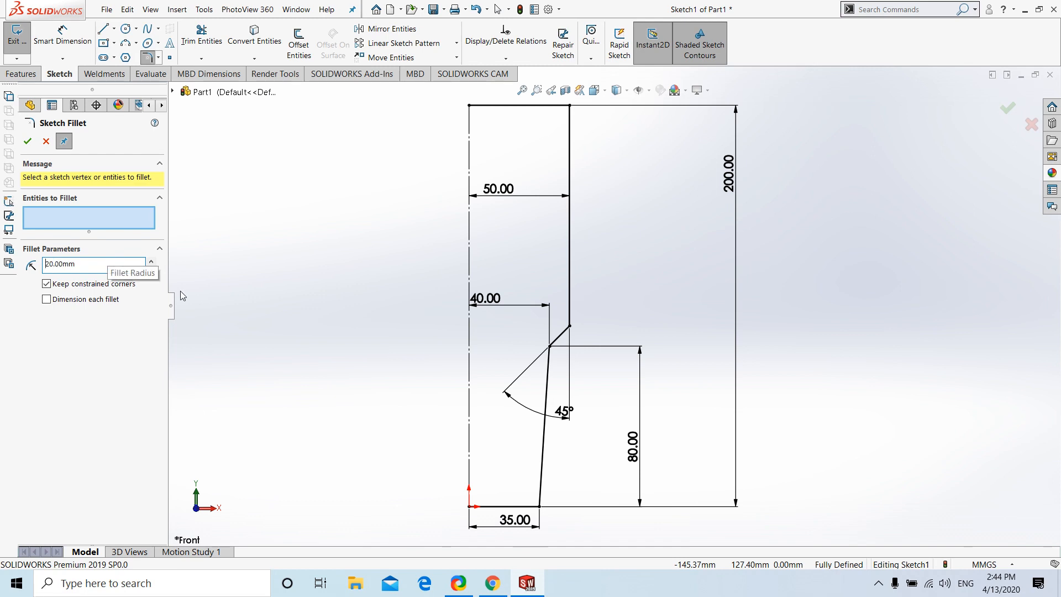
pyautogui.scroll(-4, 604, 329)
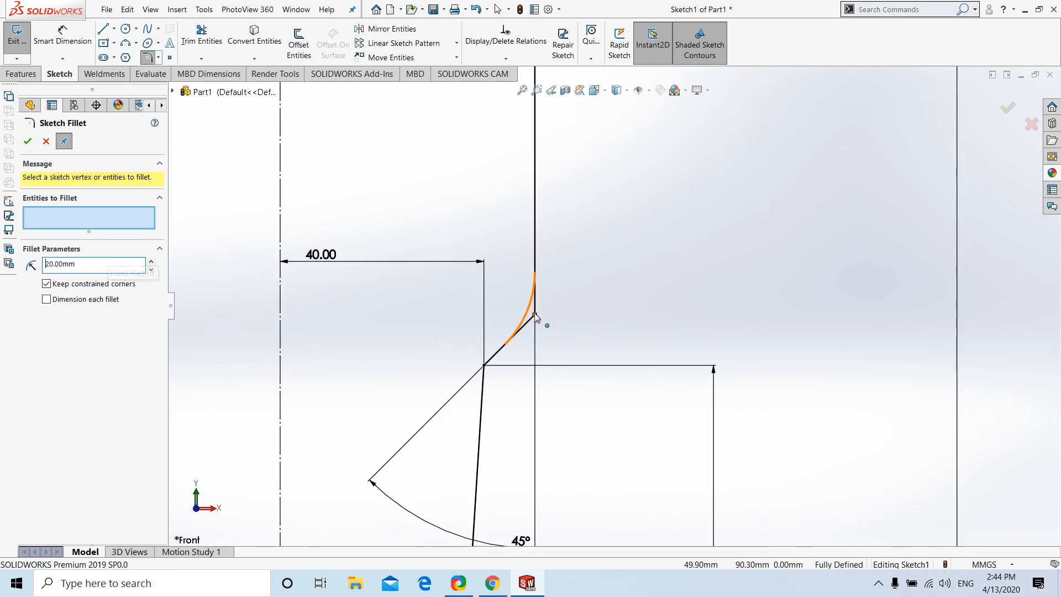
pyautogui.click(534, 314)
pyautogui.click(485, 365)
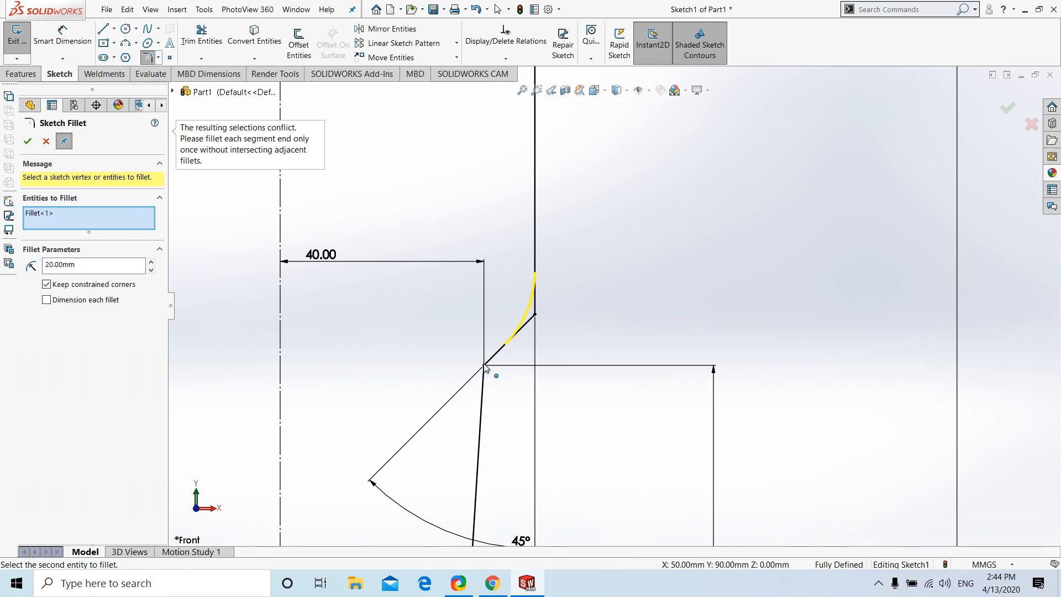
# Round both ends of the short slanted line with 15 mm sketch fillets
pyautogui.moveTo(80, 265); pyautogui.dragTo(25, 270)
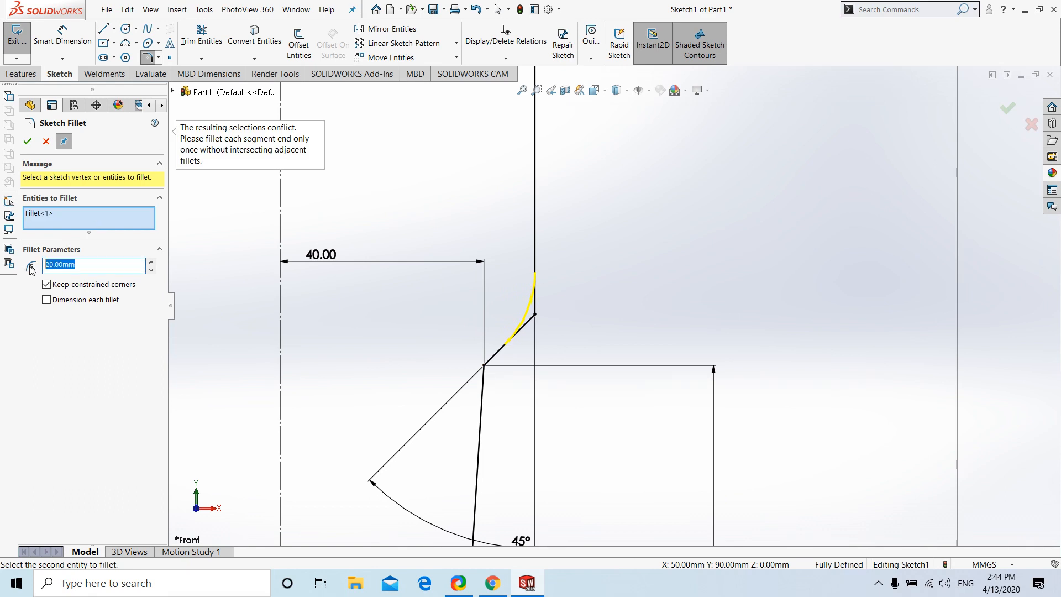
pyautogui.write('15')
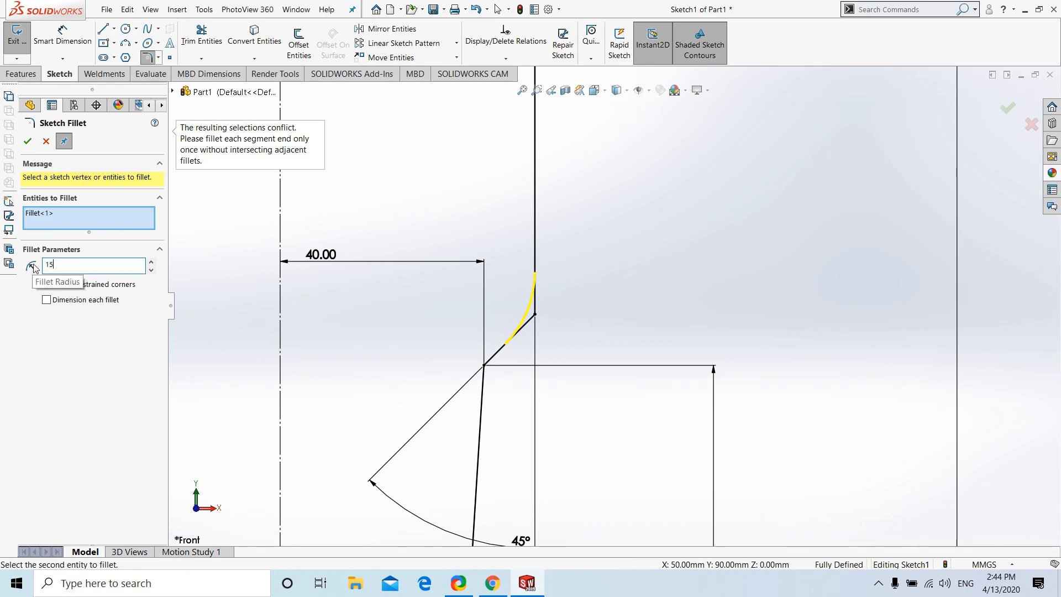
pyautogui.click(535, 315)
pyautogui.click(485, 366)
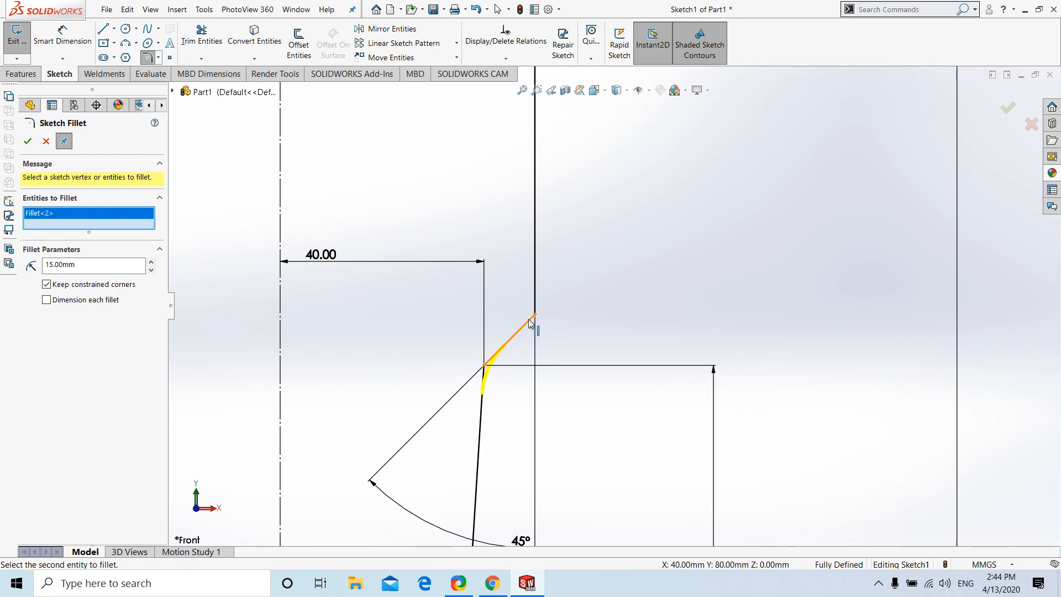
pyautogui.click(531, 317)
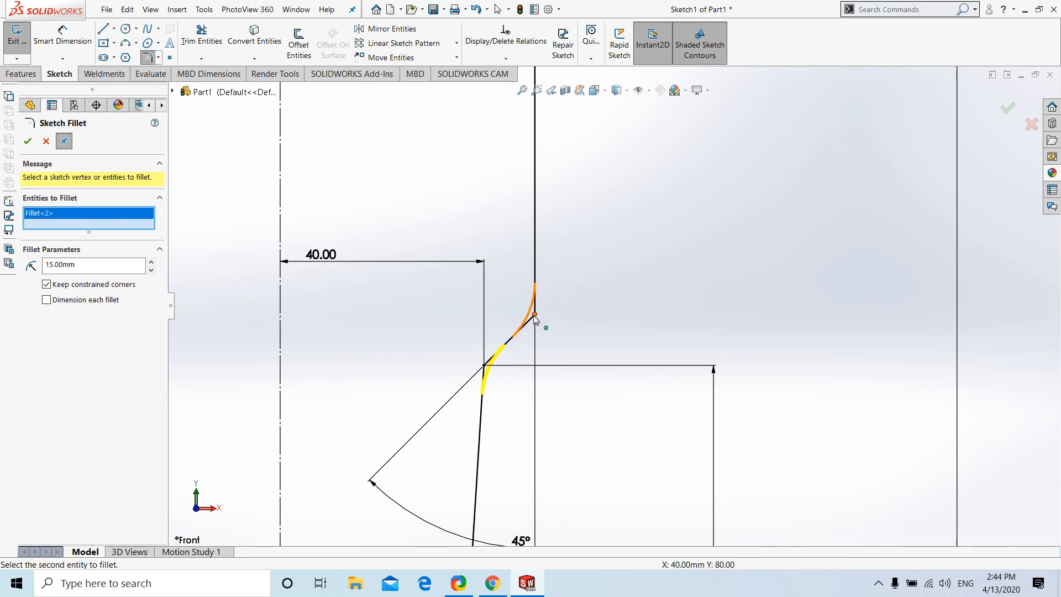
pyautogui.click(28, 142)
# Add a 3 mm sketch fillet where the base line meets the tapered outer line, and finish filleting
pyautogui.scroll(8, 579, 304)
pyautogui.scroll(5, 580, 408)
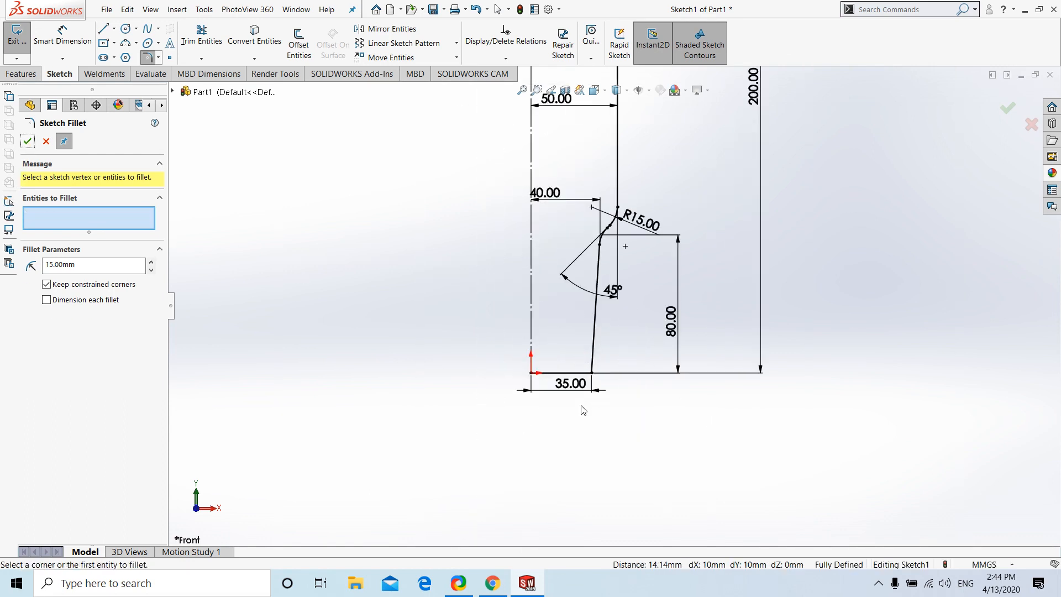
pyautogui.doubleClick(45, 265)
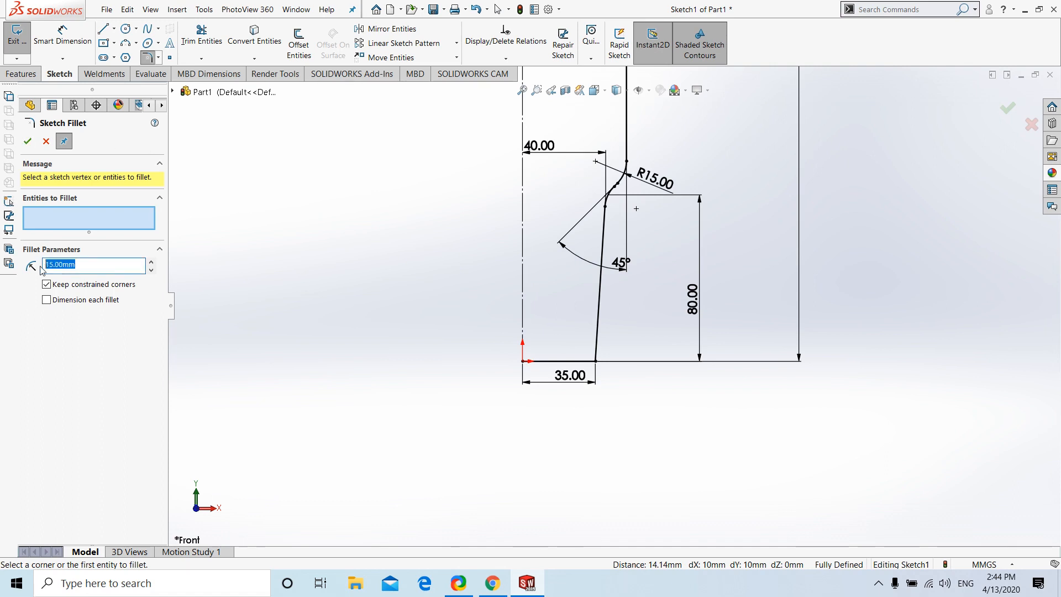
pyautogui.write('3')
pyautogui.click(595, 360)
pyautogui.click(33, 144)
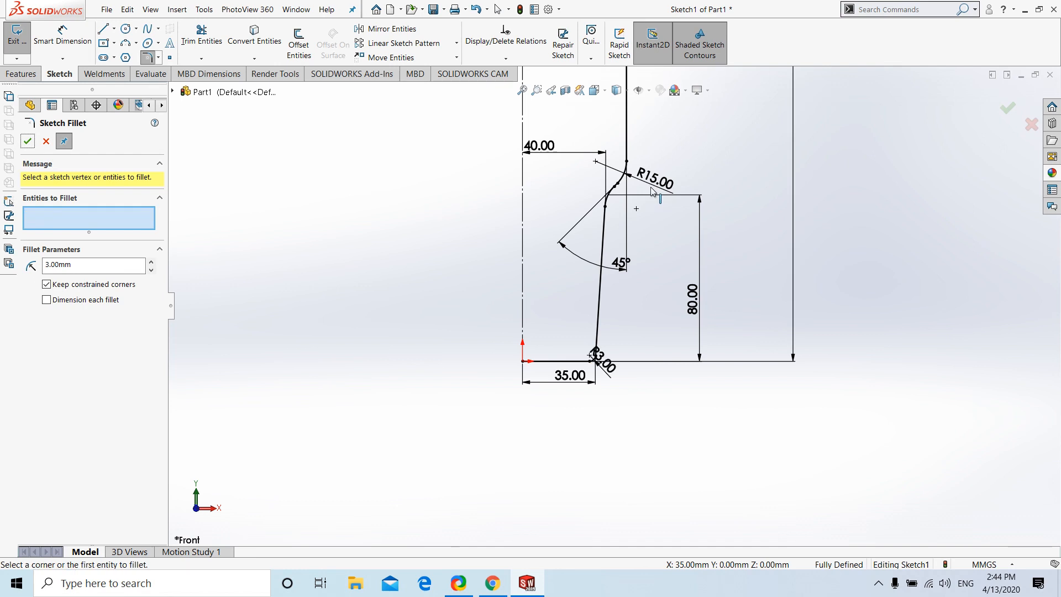
pyautogui.scroll(-4, 614, 305)
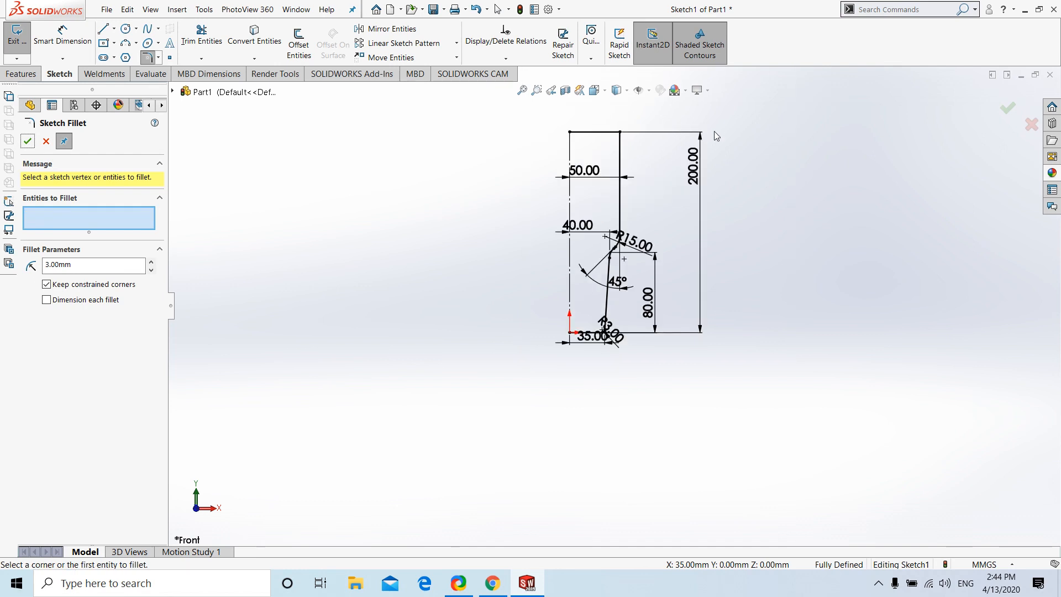
pyautogui.click(1008, 108)
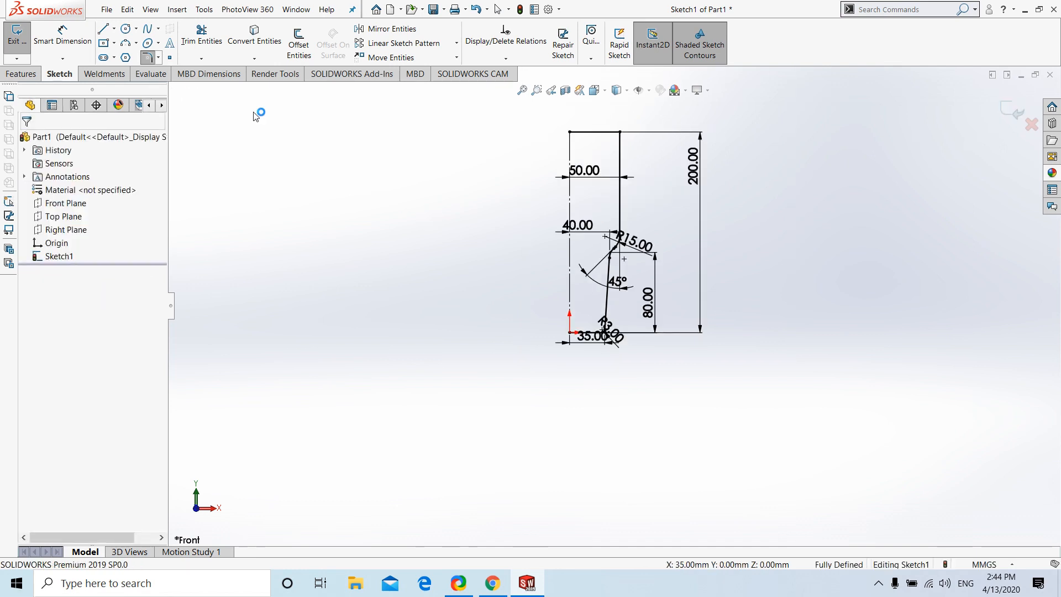
# Exit the sketch and revolve the profile 360 degrees about the vertical centerline, letting the open sketch be closed automatically
pyautogui.click(522, 90)
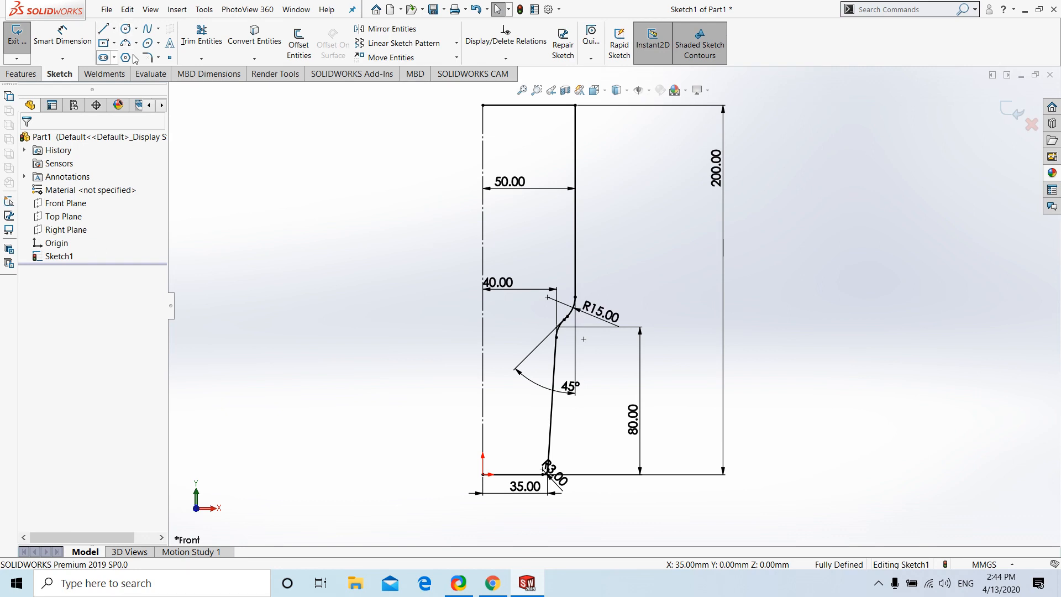
pyautogui.click(1016, 113)
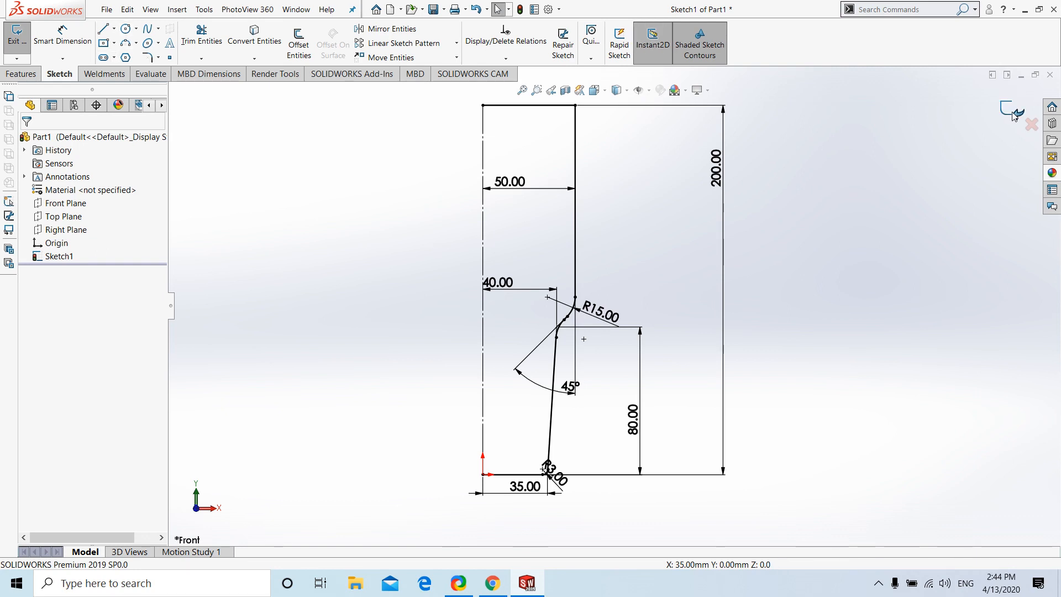
pyautogui.click(21, 73)
pyautogui.click(62, 45)
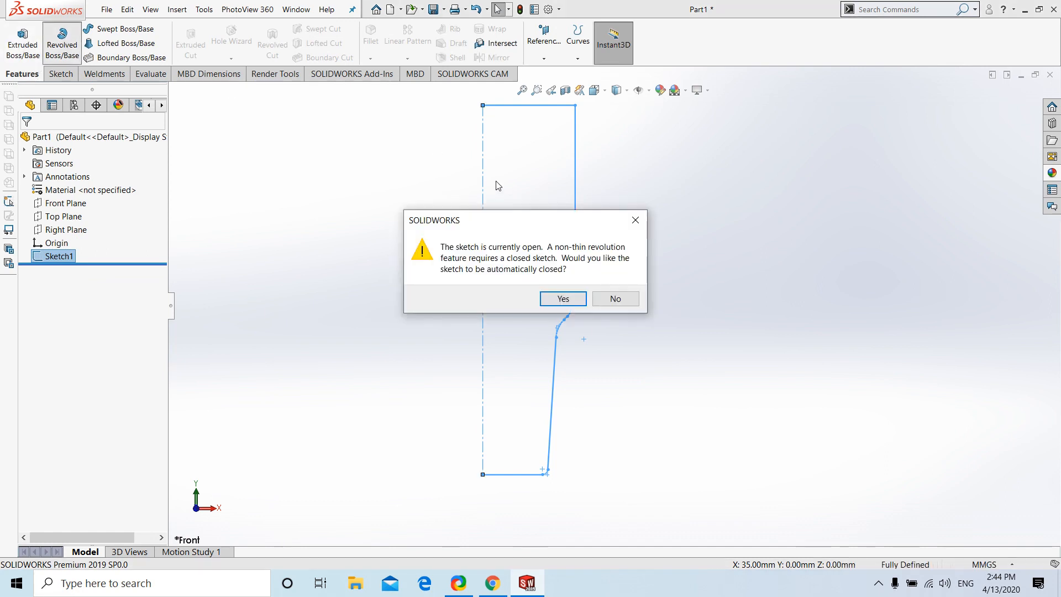
pyautogui.click(562, 298)
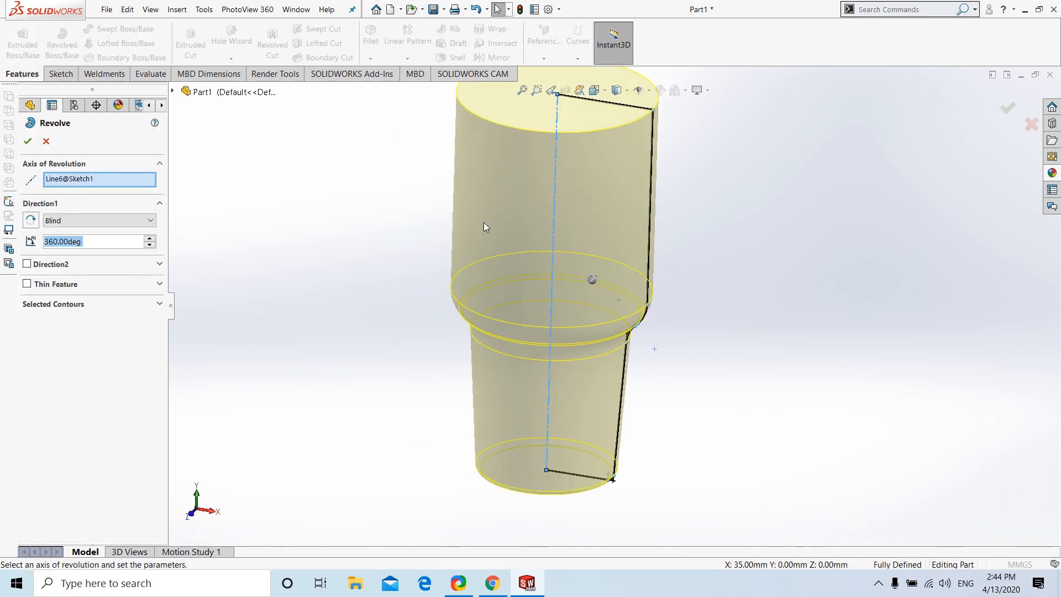
pyautogui.click(27, 141)
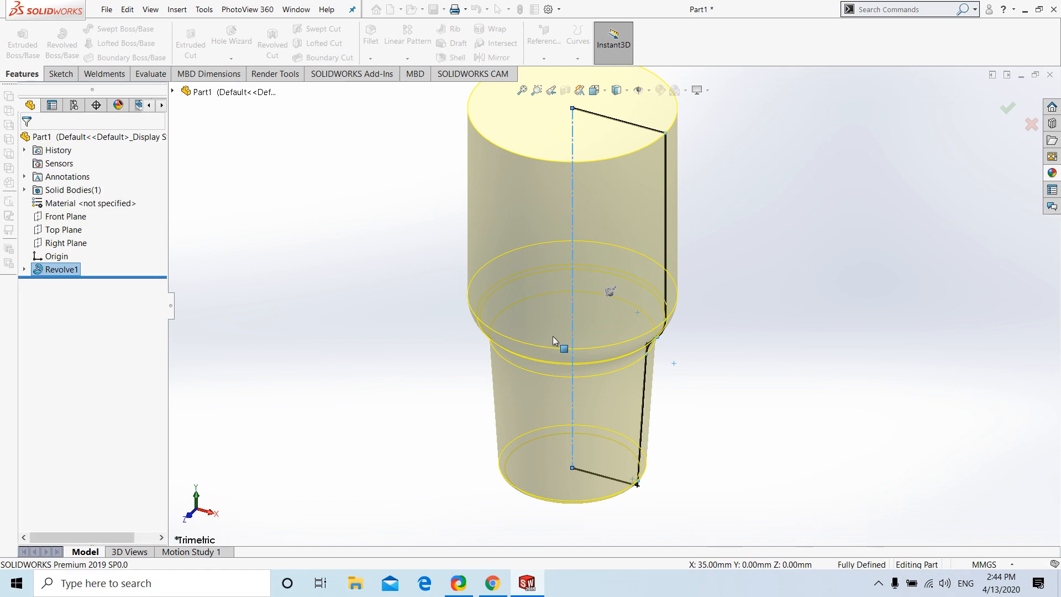
# Examine the revolved body from below and up close around the filleted step between its upper and lower sections
pyautogui.moveTo(561, 367)
pyautogui.mouseDown(button='middle')
pyautogui.moveTo(561, 243)
pyautogui.moveTo(805, 307)
pyautogui.moveTo(754, 321)
pyautogui.moveTo(622, 294)
pyautogui.moveTo(606, 404)
pyautogui.moveTo(587, 299)
pyautogui.moveTo(599, 290)
pyautogui.mouseUp(button='middle')
pyautogui.scroll(1, 623, 297)
pyautogui.scroll(-3, 613, 325)
pyautogui.scroll(5, 602, 299)
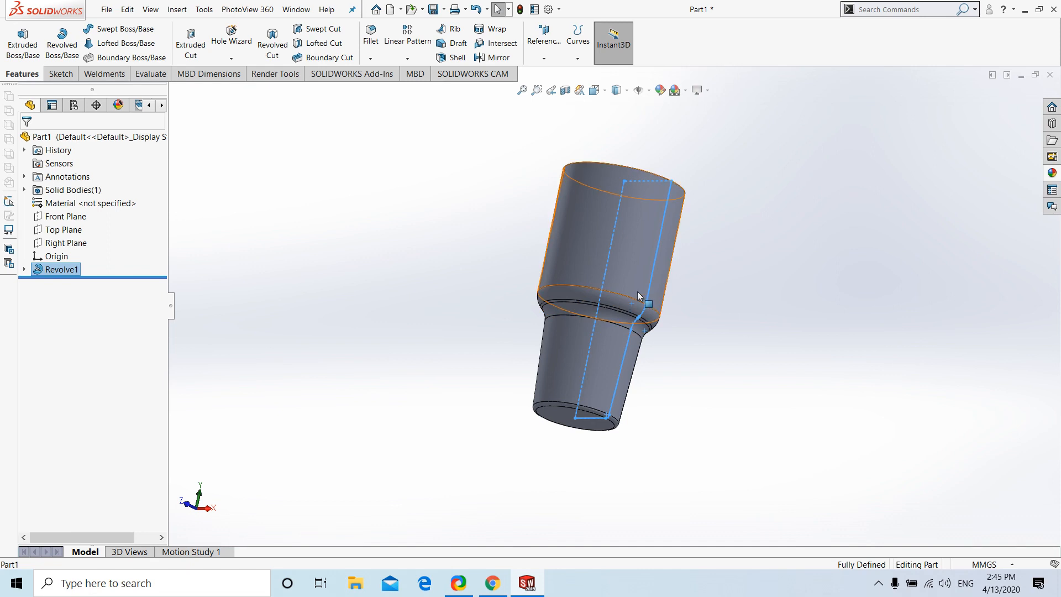
pyautogui.scroll(-2, 626, 311)
pyautogui.scroll(-1, 623, 314)
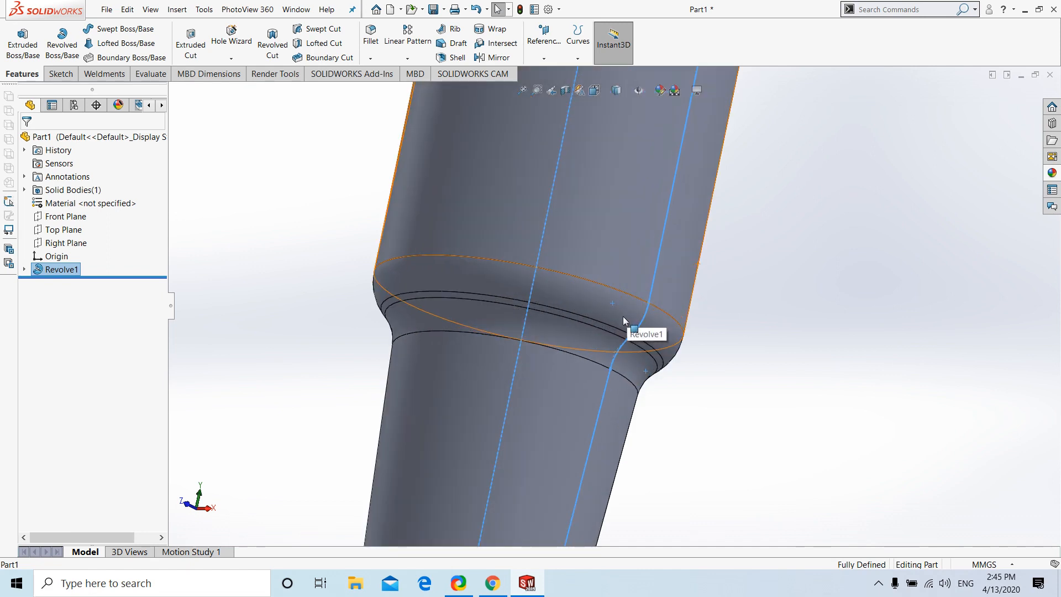
pyautogui.scroll(3, 623, 316)
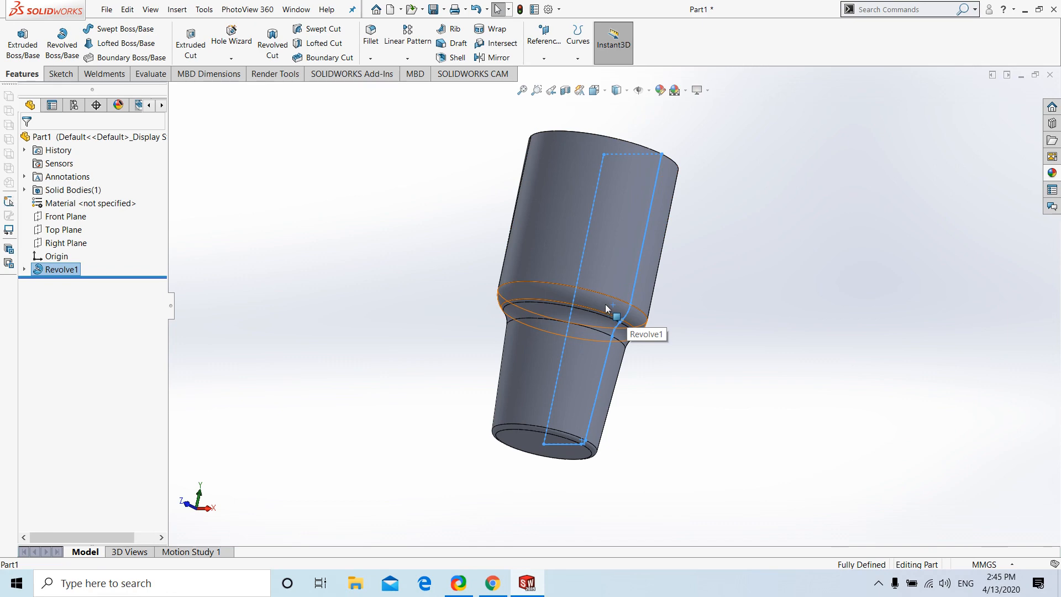
pyautogui.scroll(-3, 610, 310)
# Reopen the revolve feature's profile sketch for editing and view it face-on
pyautogui.click(61, 269)
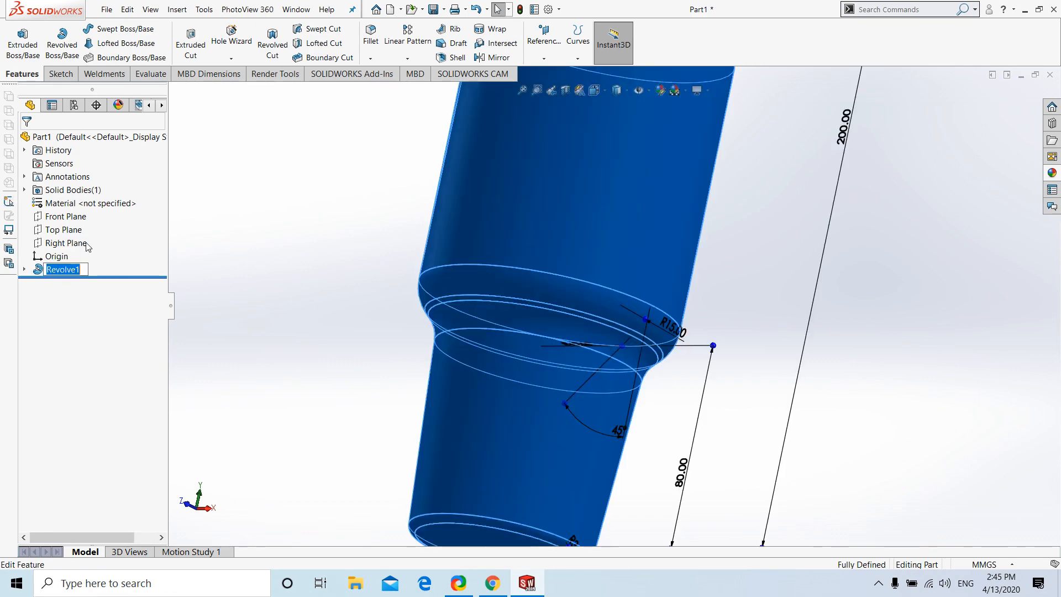
pyautogui.click(214, 256)
pyautogui.click(79, 266)
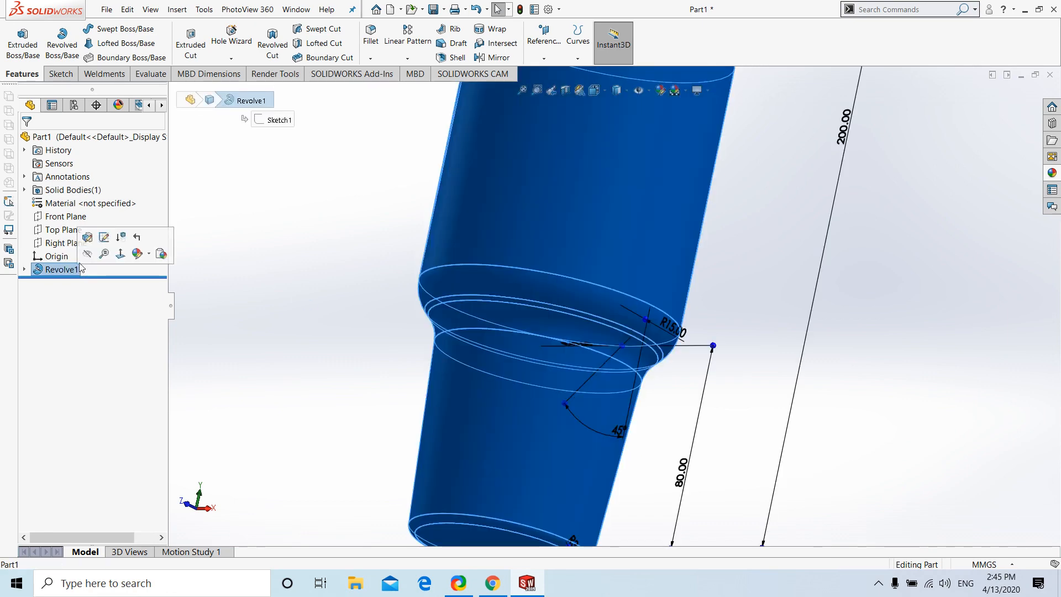
pyautogui.click(104, 237)
pyautogui.scroll(-3, 664, 264)
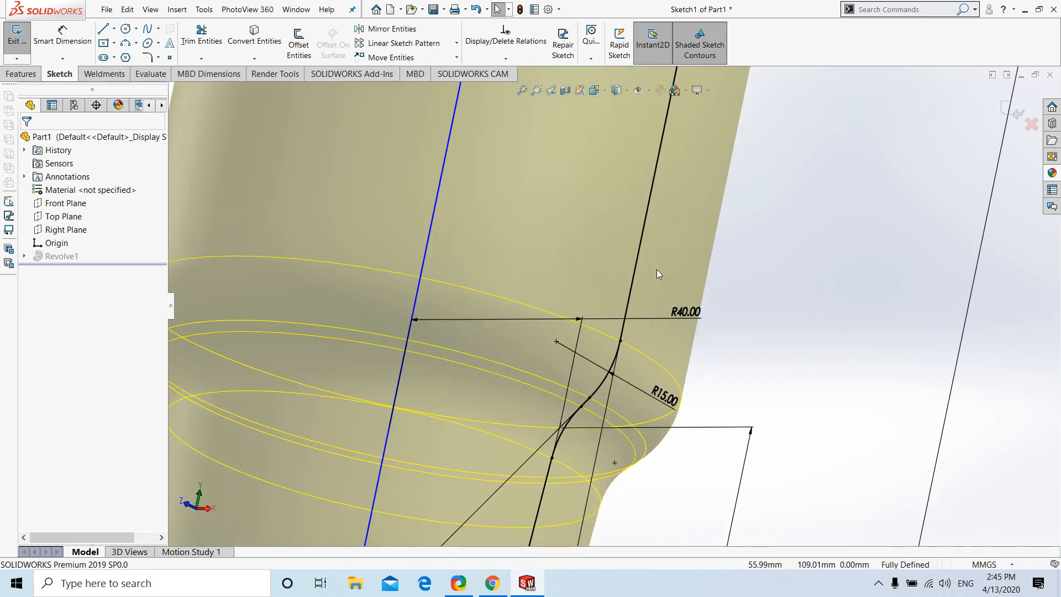
pyautogui.hotkey('ctrl', '8')
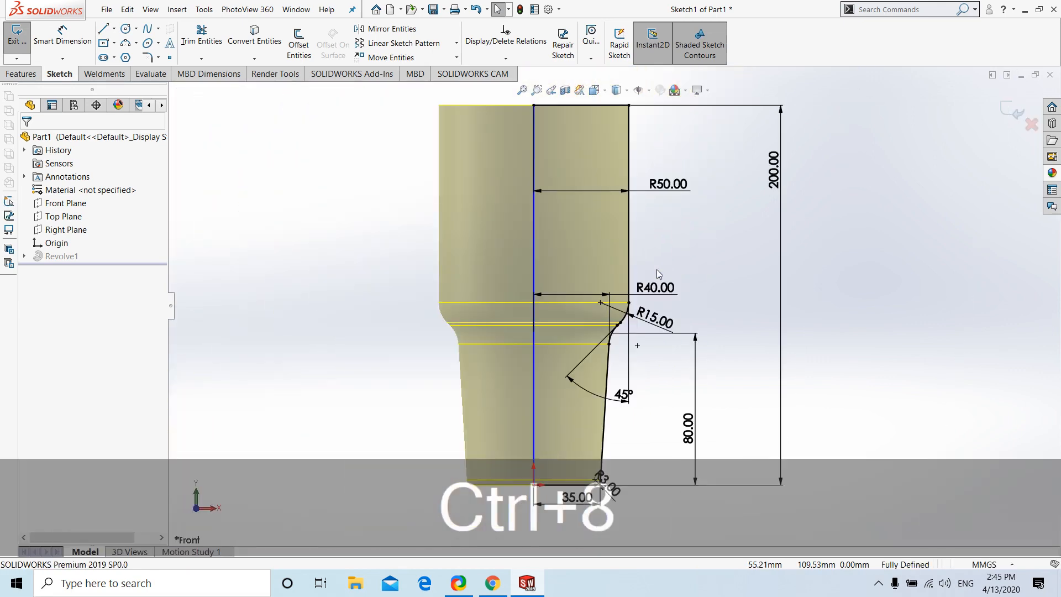
# Set the radius of the fillets at the short slanted line to 10 mm
pyautogui.scroll(-5, 638, 326)
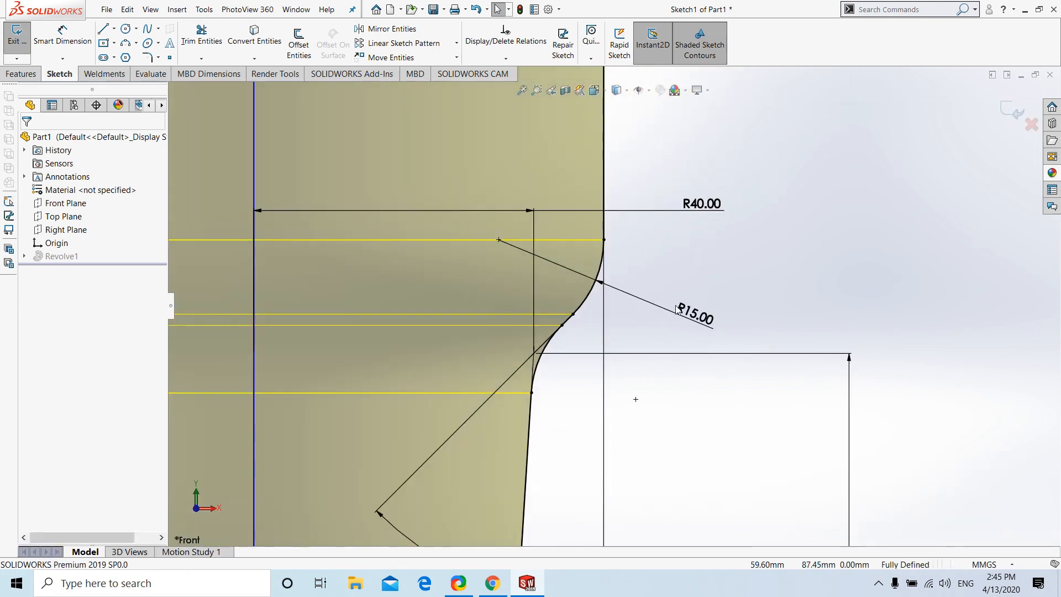
pyautogui.doubleClick(691, 315)
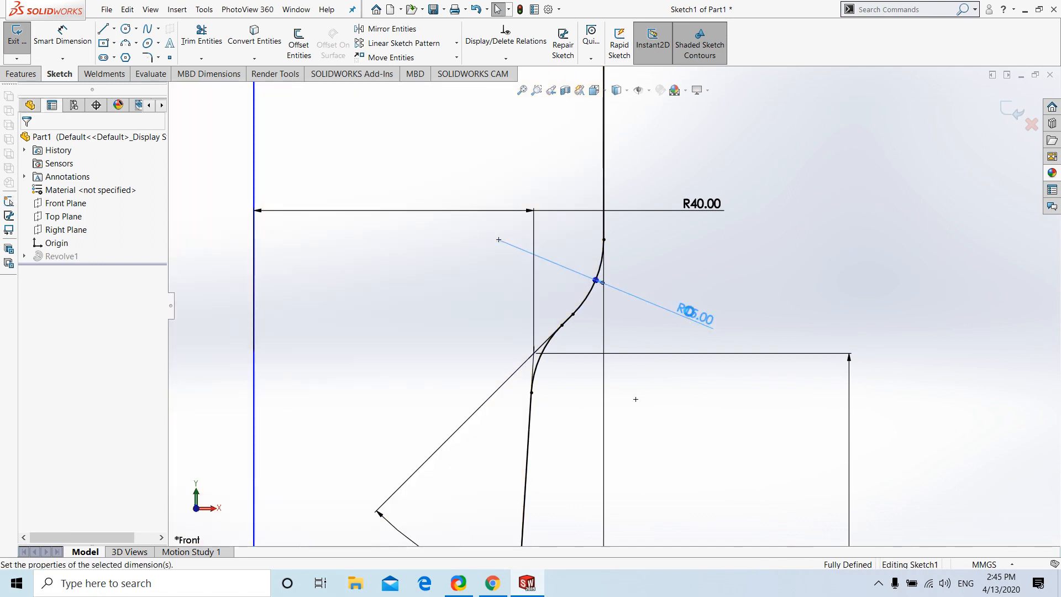
pyautogui.write('10')
pyautogui.press('Return')
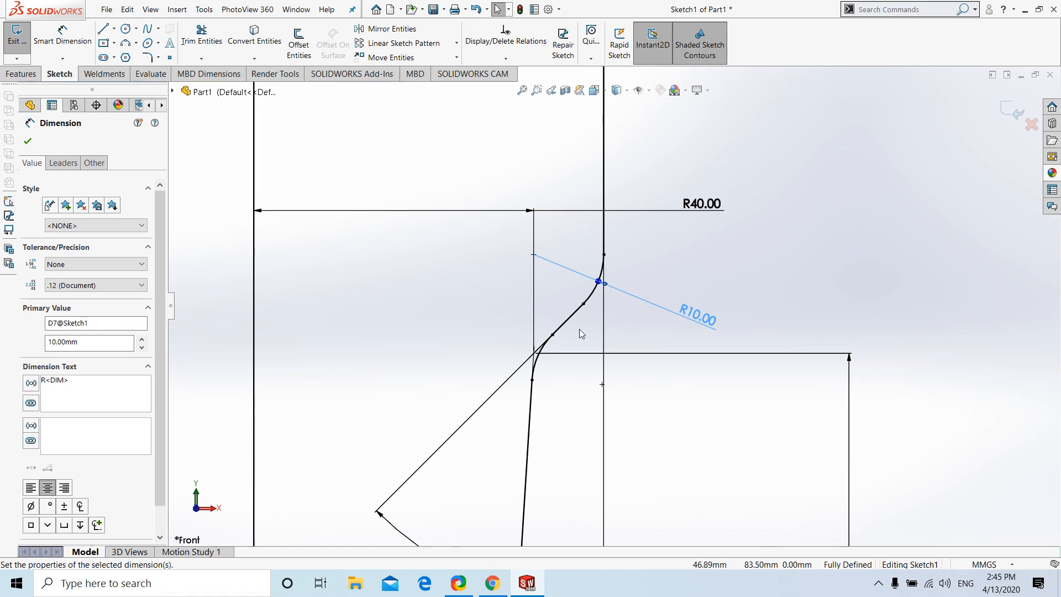
pyautogui.scroll(5, 578, 367)
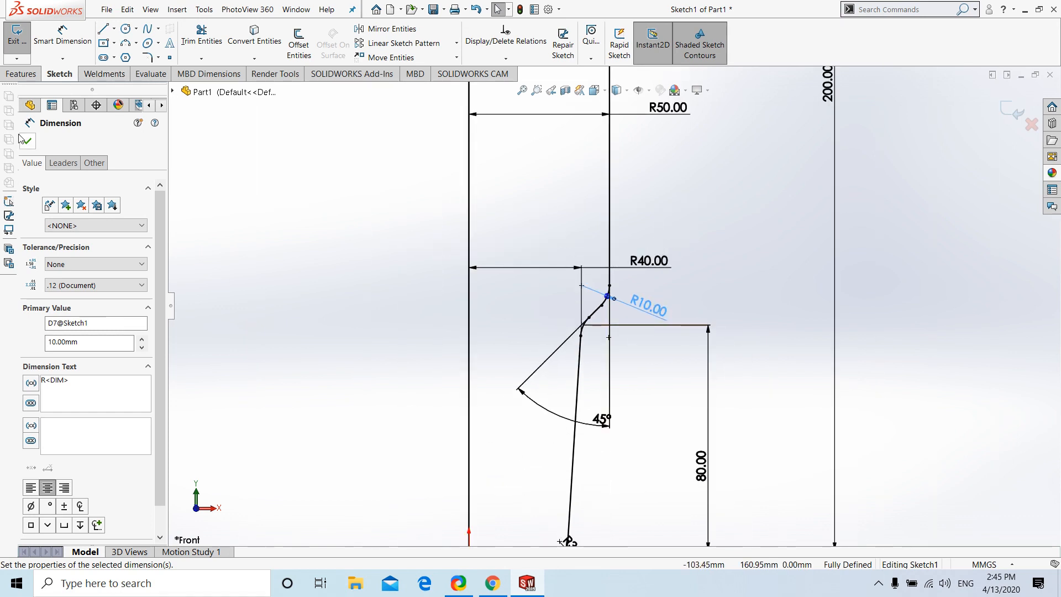
pyautogui.click(712, 159)
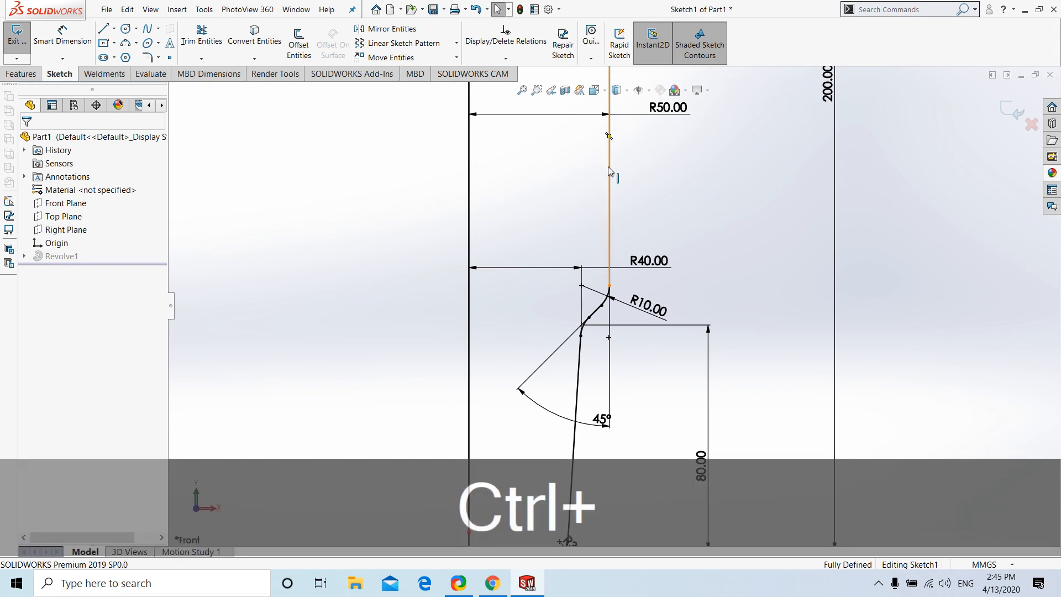
# Fit a constrained spline along the outer profile, from the upper vertical line through the bottom 3 mm fillet arc, and exit the sketch
pyautogui.keyDown('ctrl'); pyautogui.click(609, 167); pyautogui.keyUp('ctrl')
pyautogui.keyDown('ctrl'); pyautogui.click(603, 304); pyautogui.keyUp('ctrl')
pyautogui.scroll(-3, 608, 309)
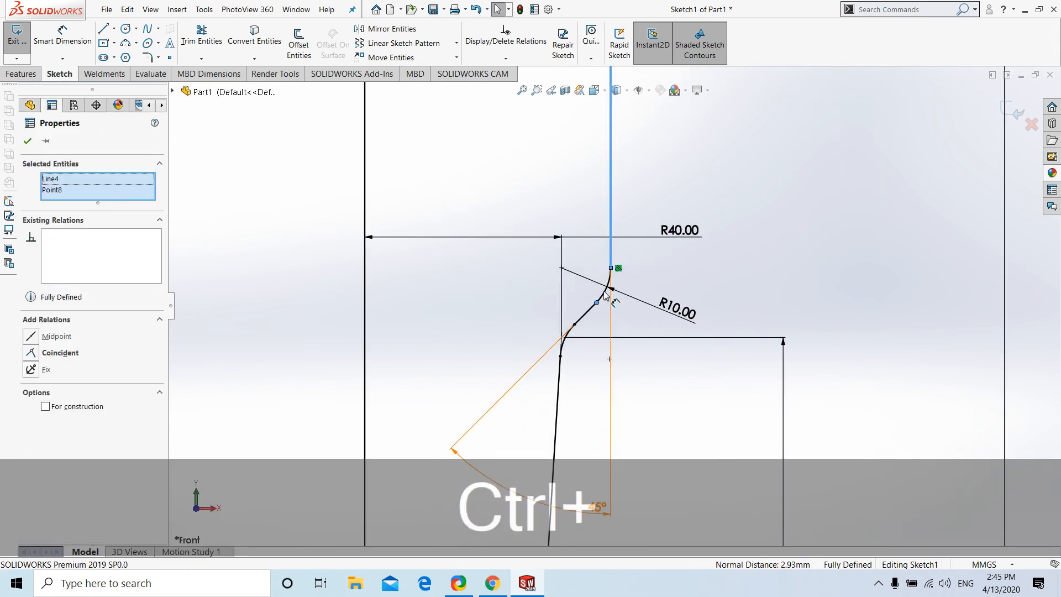
pyautogui.keyDown('ctrl'); pyautogui.click(604, 292); pyautogui.keyUp('ctrl')
pyautogui.keyDown('ctrl'); pyautogui.click(597, 303); pyautogui.keyUp('ctrl')
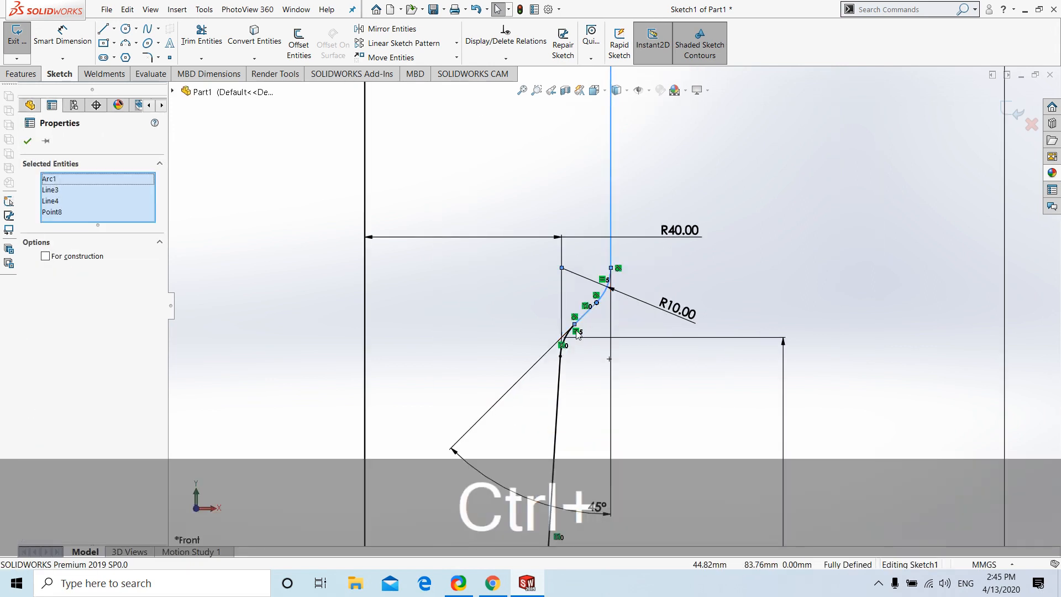
pyautogui.keyDown('ctrl'); pyautogui.click(597, 303); pyautogui.keyUp('ctrl')
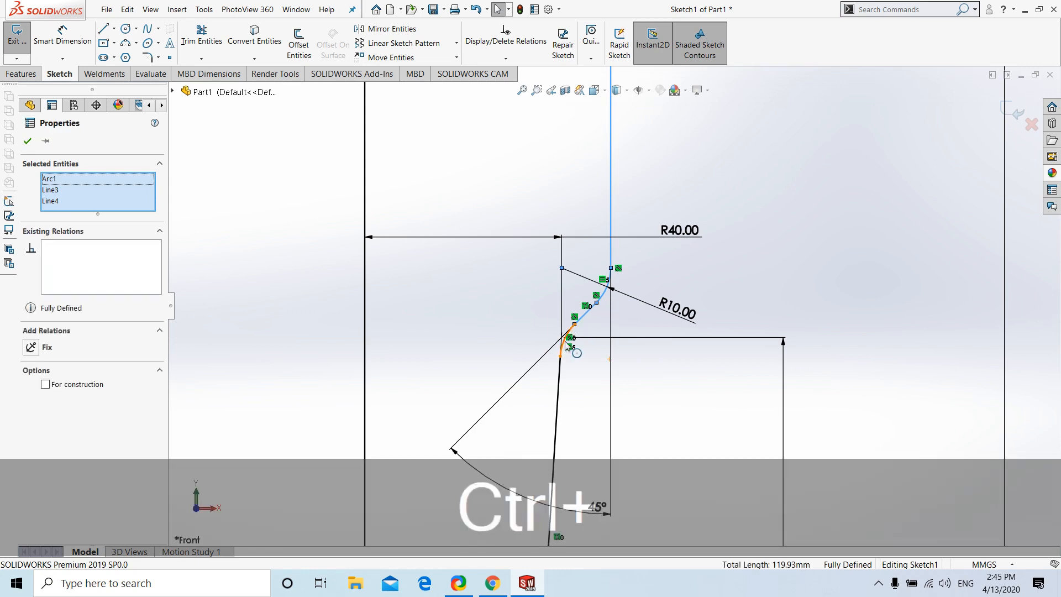
pyautogui.keyDown('ctrl'); pyautogui.click(565, 339); pyautogui.keyUp('ctrl')
pyautogui.keyDown('ctrl'); pyautogui.click(558, 385); pyautogui.keyUp('ctrl')
pyautogui.scroll(3, 612, 412)
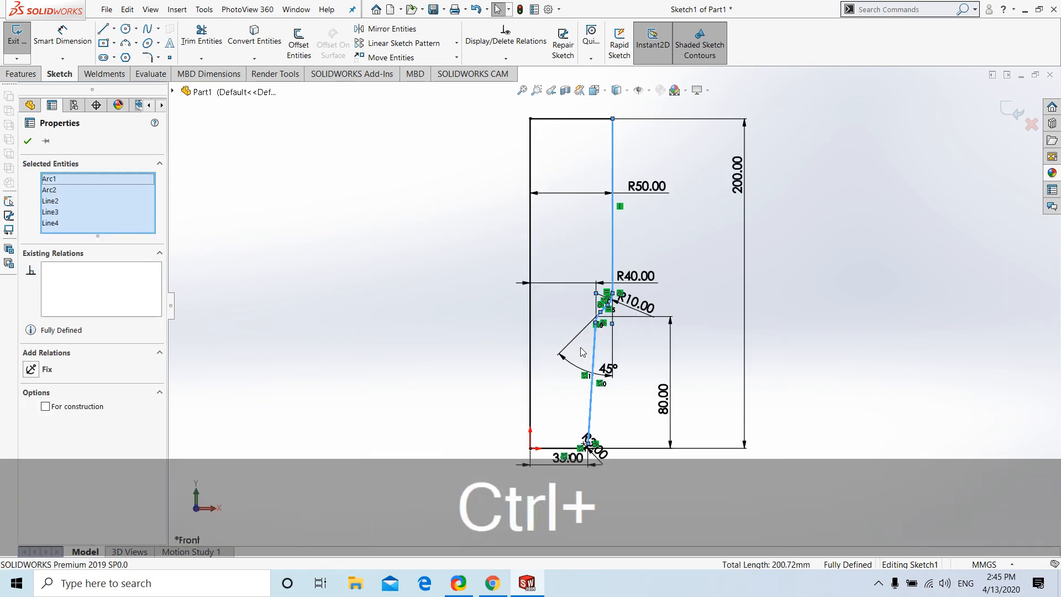
pyautogui.scroll(-5, 613, 412)
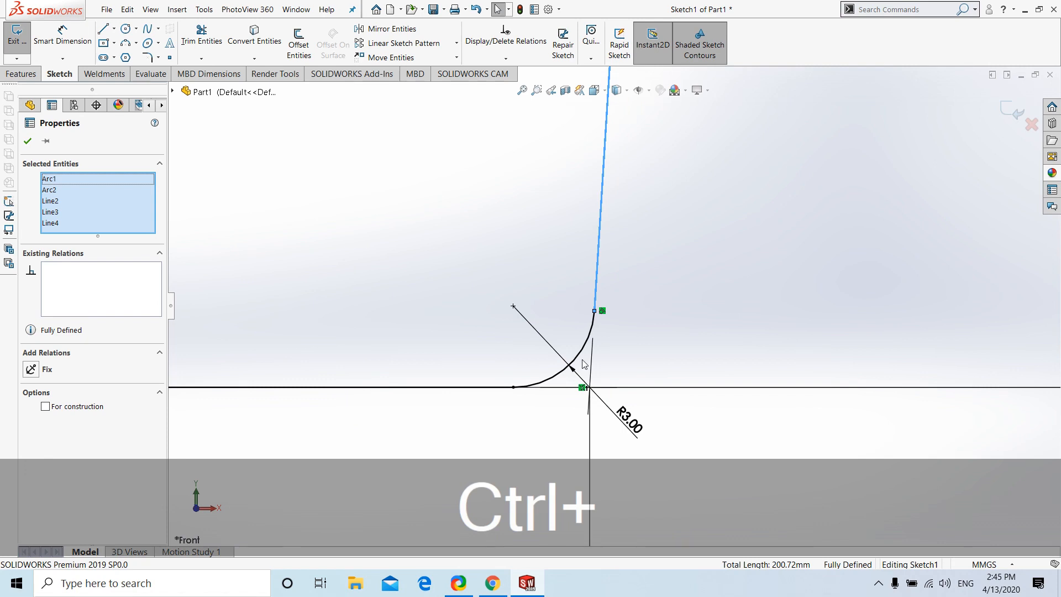
pyautogui.keyDown('ctrl'); pyautogui.click(583, 363); pyautogui.keyUp('ctrl')
pyautogui.scroll(2, 610, 337)
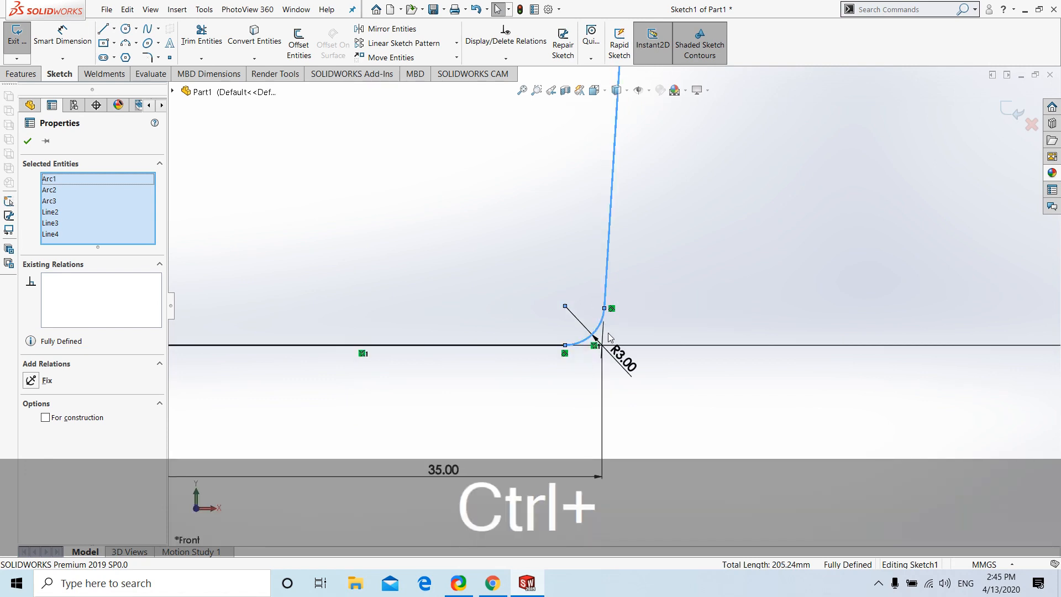
pyautogui.scroll(6, 649, 310)
pyautogui.scroll(-1, 647, 260)
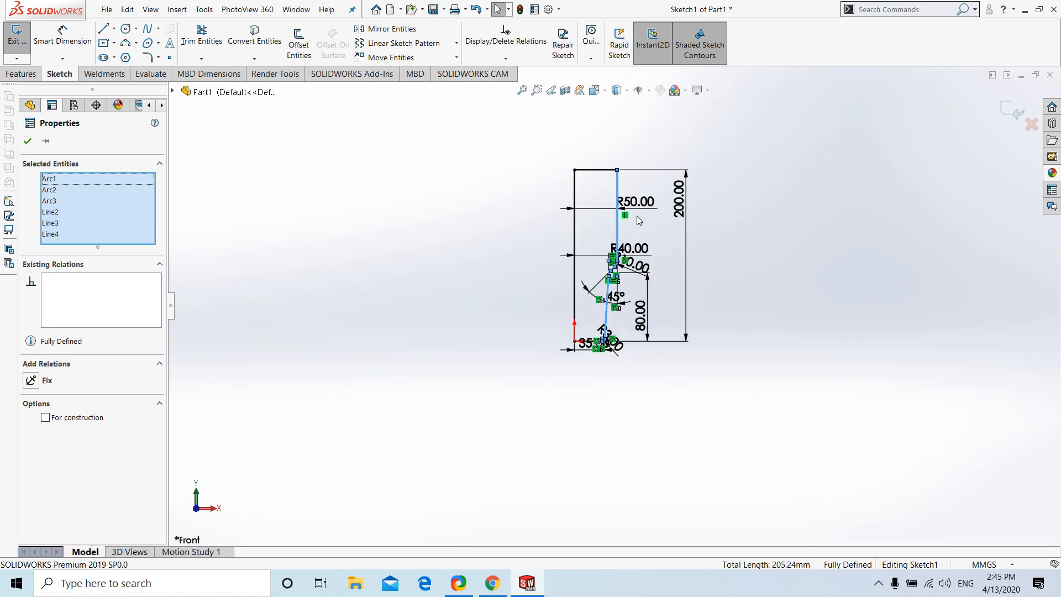
pyautogui.click(522, 92)
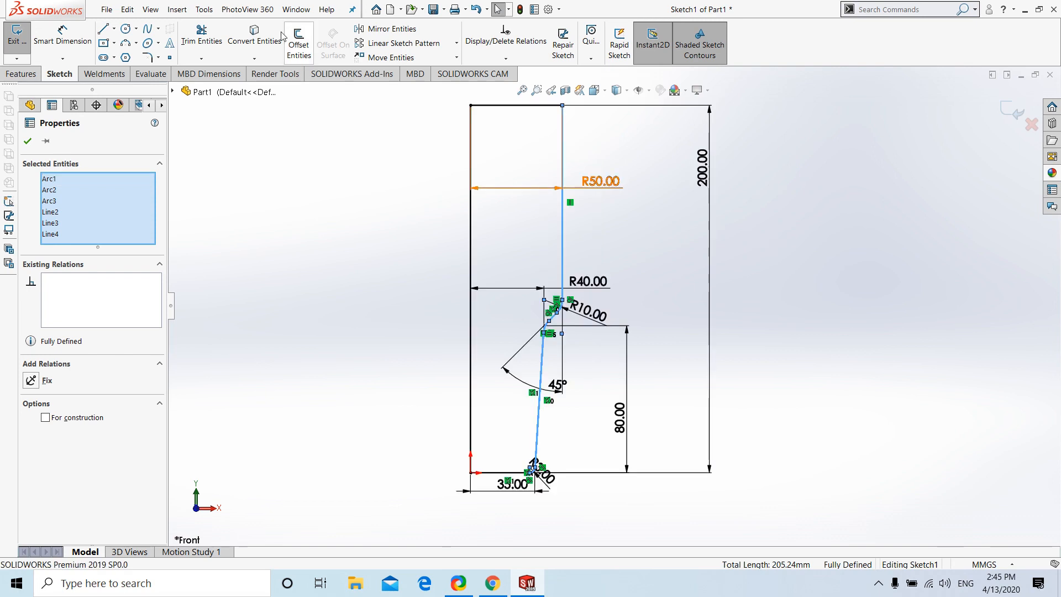
pyautogui.click(210, 11)
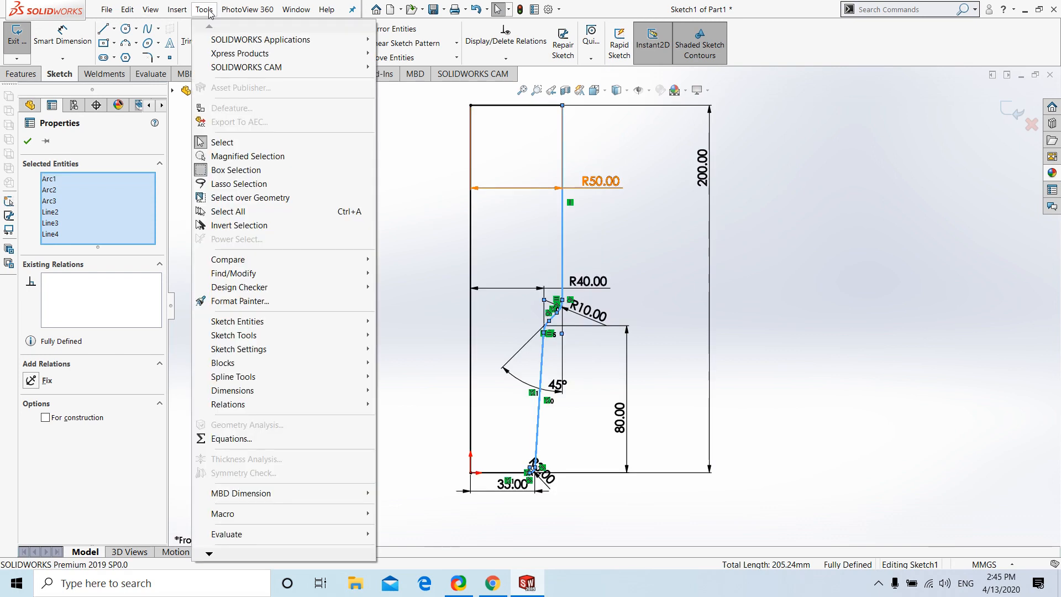
pyautogui.moveTo(255, 349)
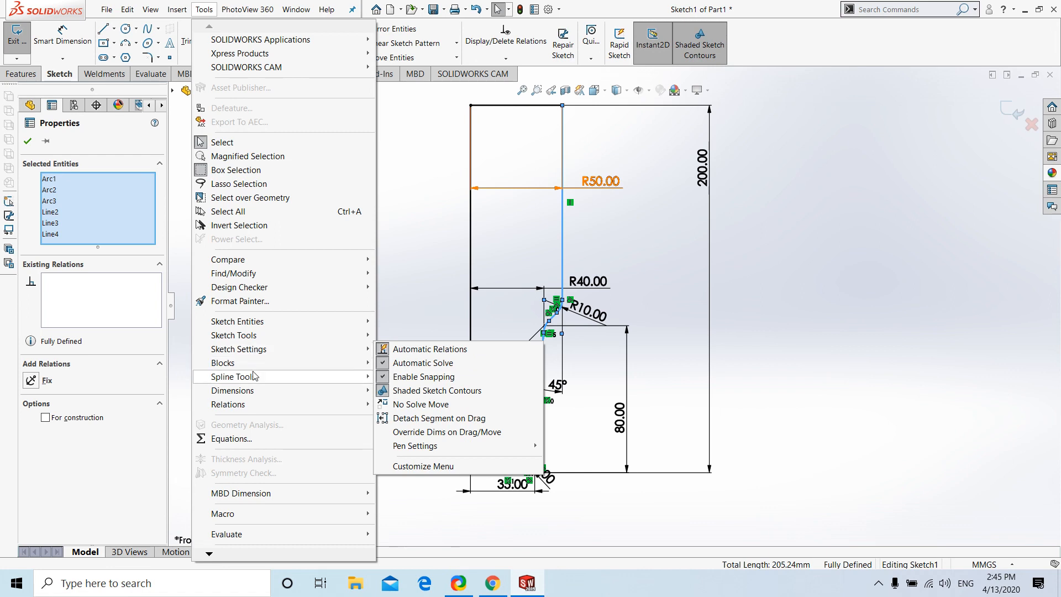
pyautogui.moveTo(255, 376)
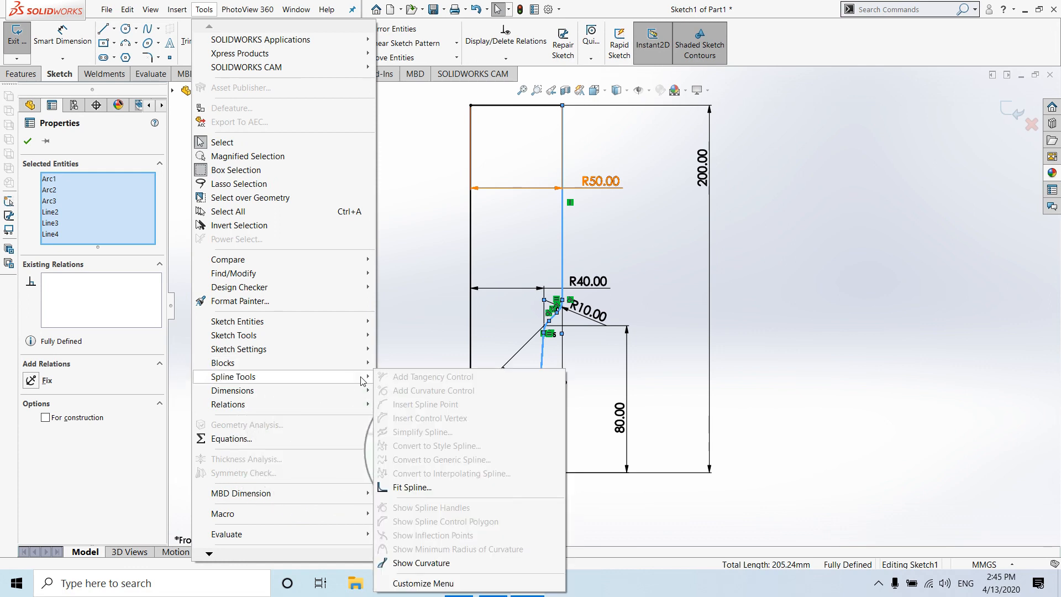
pyautogui.click(412, 487)
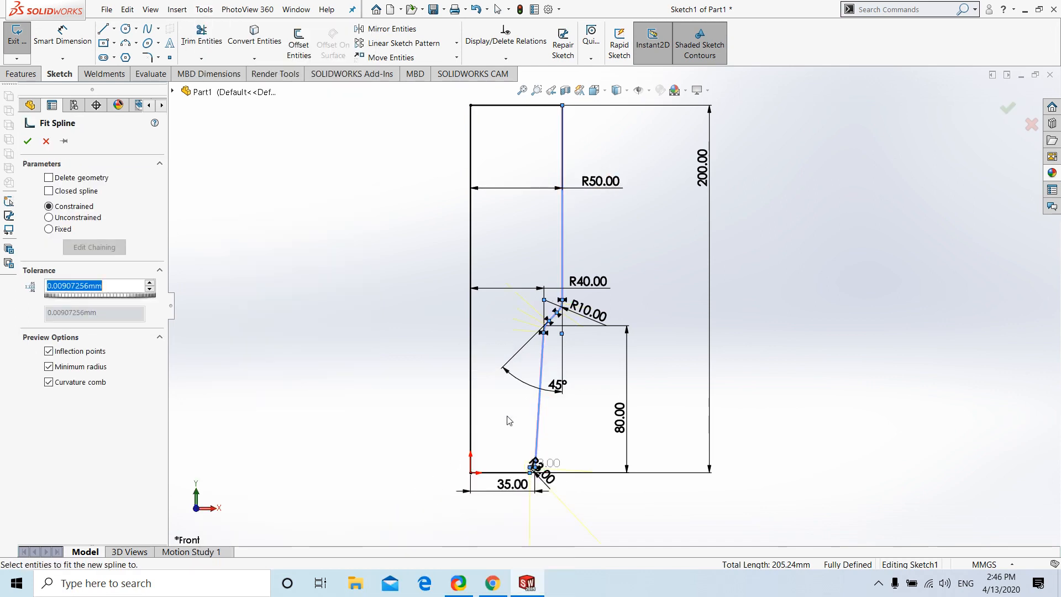
pyautogui.click(28, 141)
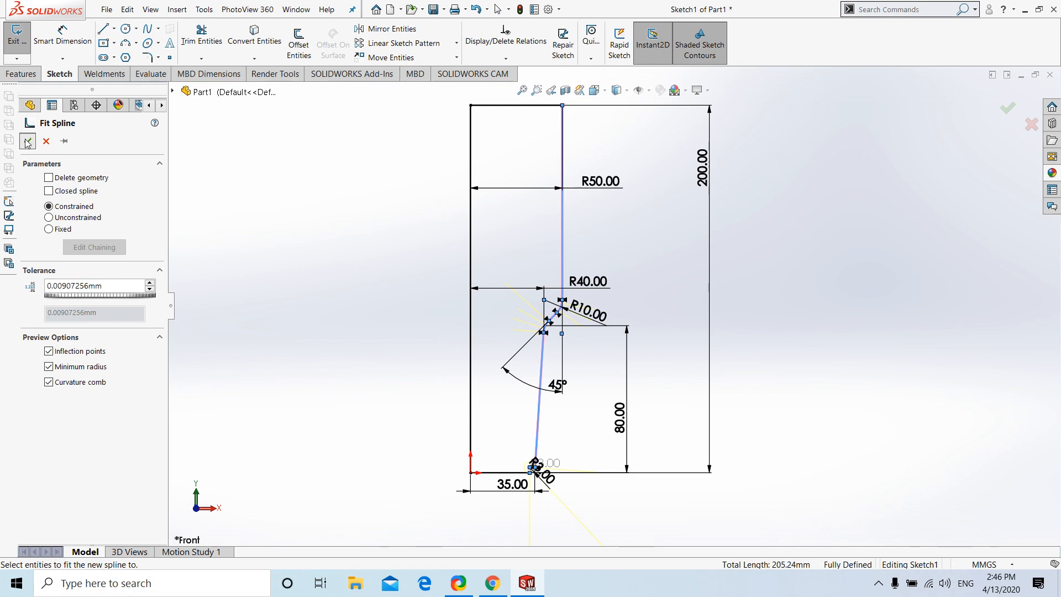
pyautogui.click(878, 166)
pyautogui.click(1007, 109)
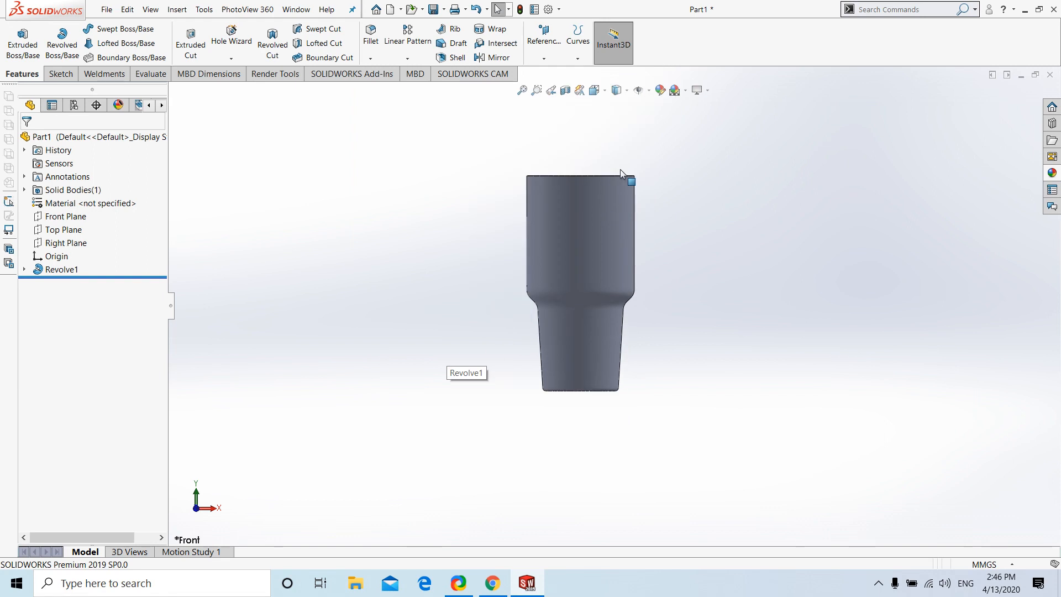
# Shell the revolved body to a 2 mm wall thickness, removing its flat top face
pyautogui.doubleClick(609, 200)
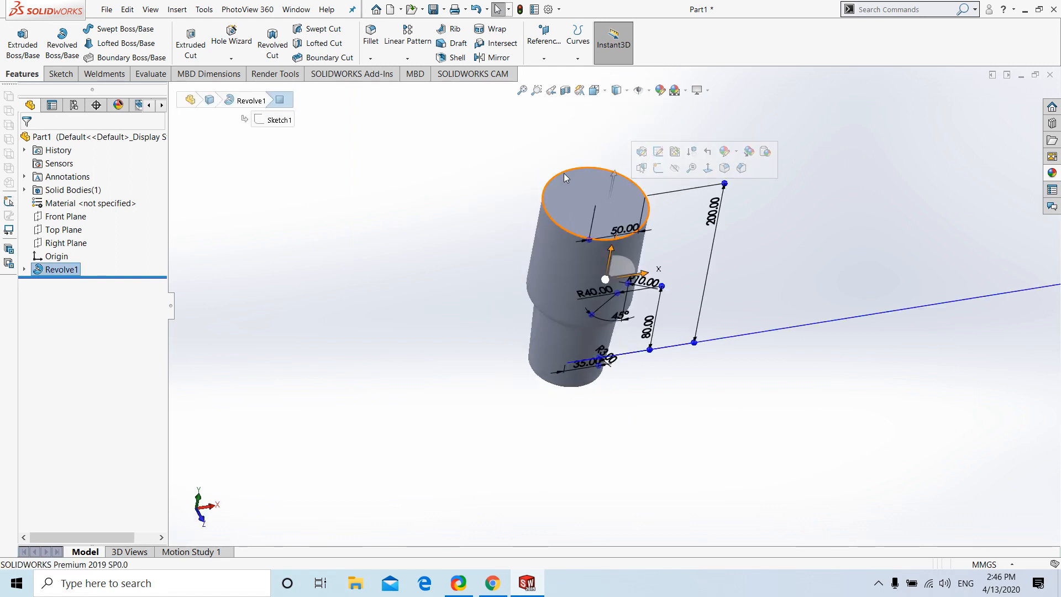
pyautogui.click(452, 58)
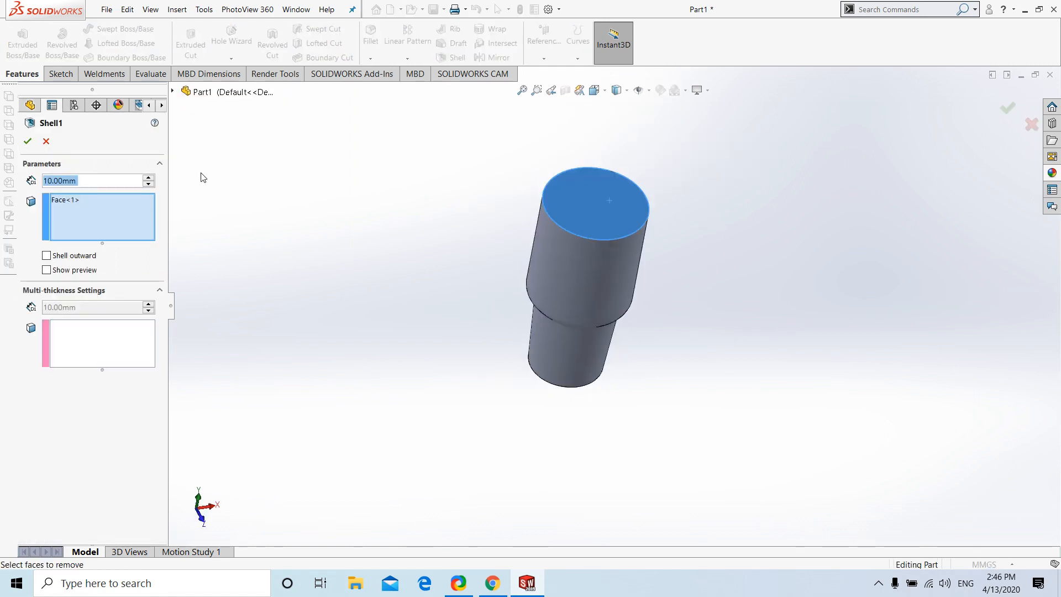
pyautogui.write('2')
pyautogui.press('Return')
pyautogui.press('Return')
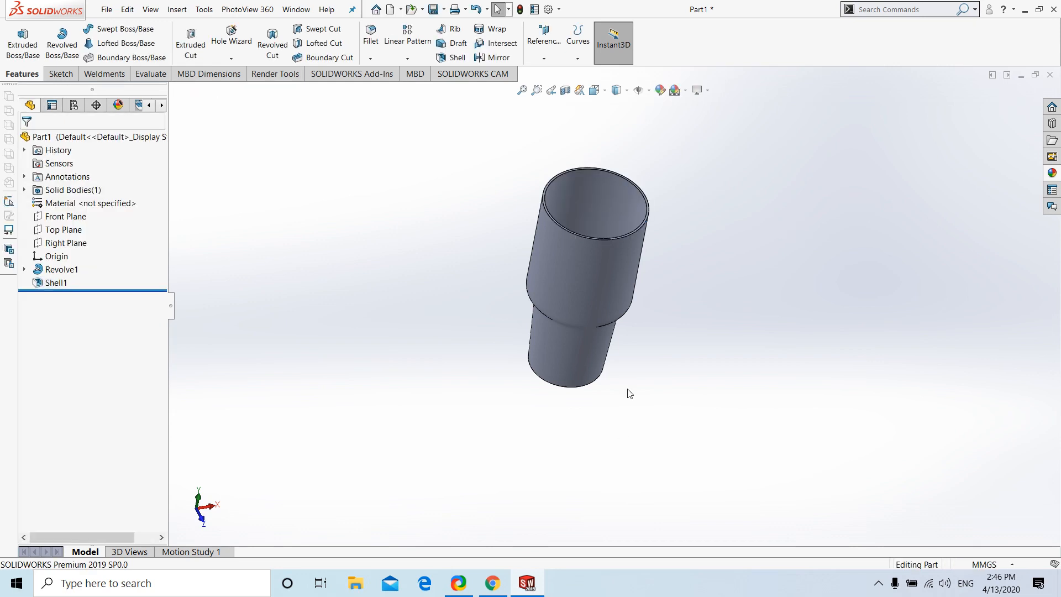
# View the cup isometrically and save the part as แก้ว in the งานใหม่ folder, replacing the existing file
pyautogui.hotkey('ctrl', '7')
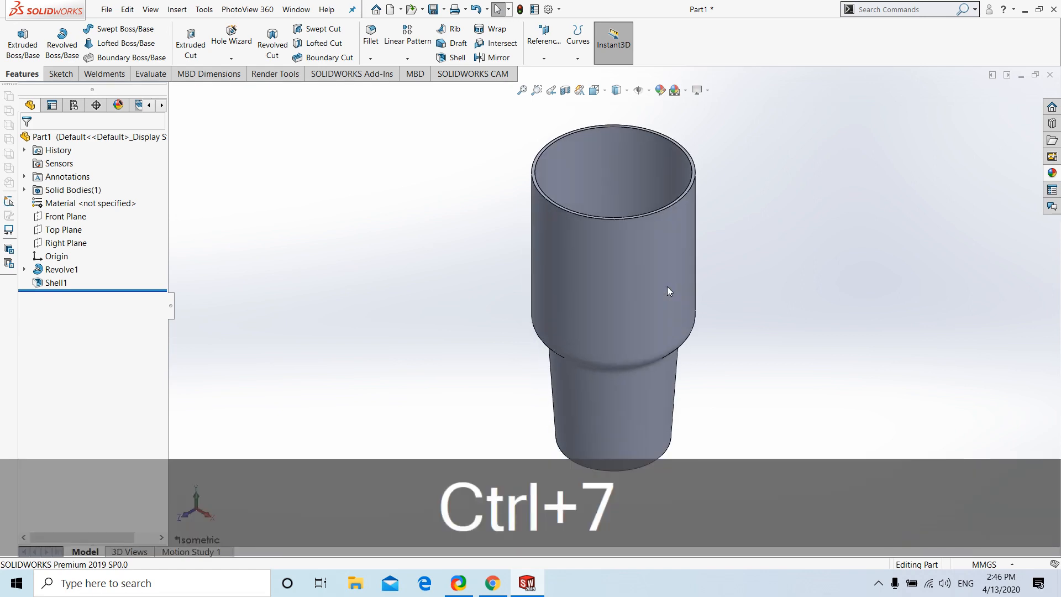
pyautogui.click(434, 9)
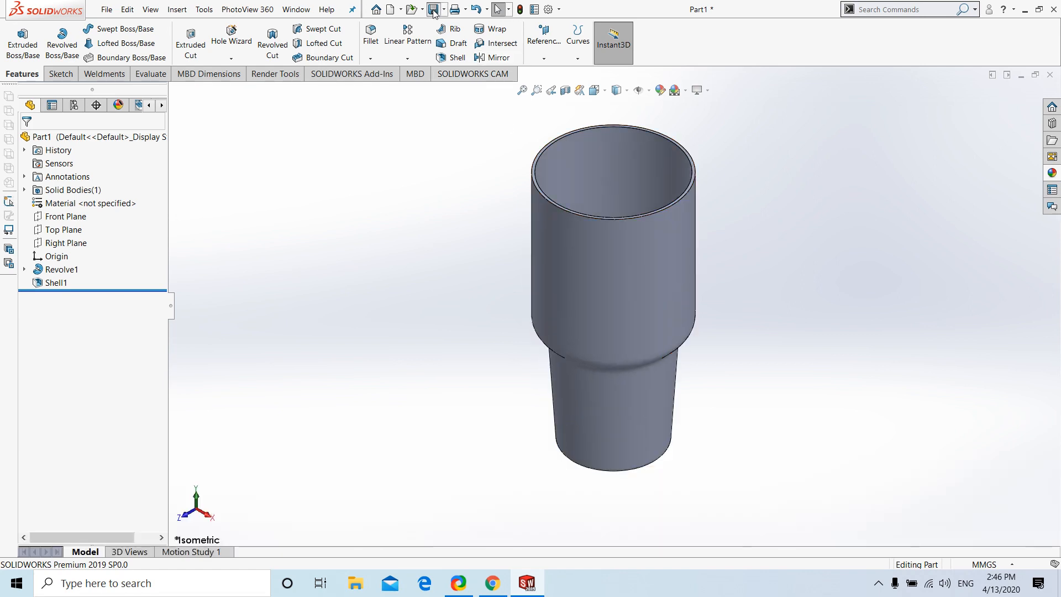
pyautogui.click(506, 141)
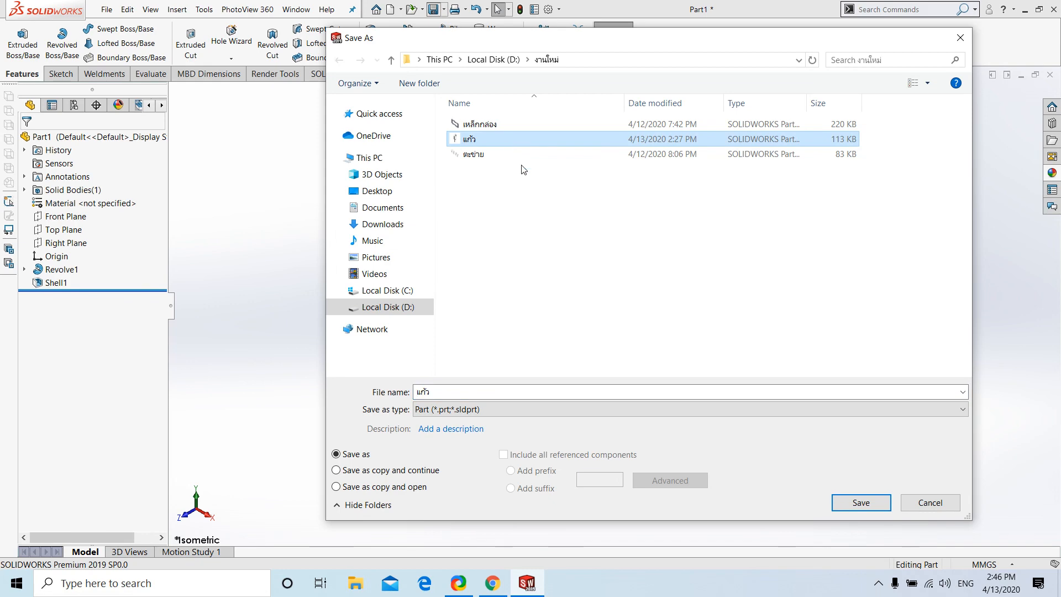
pyautogui.click(858, 503)
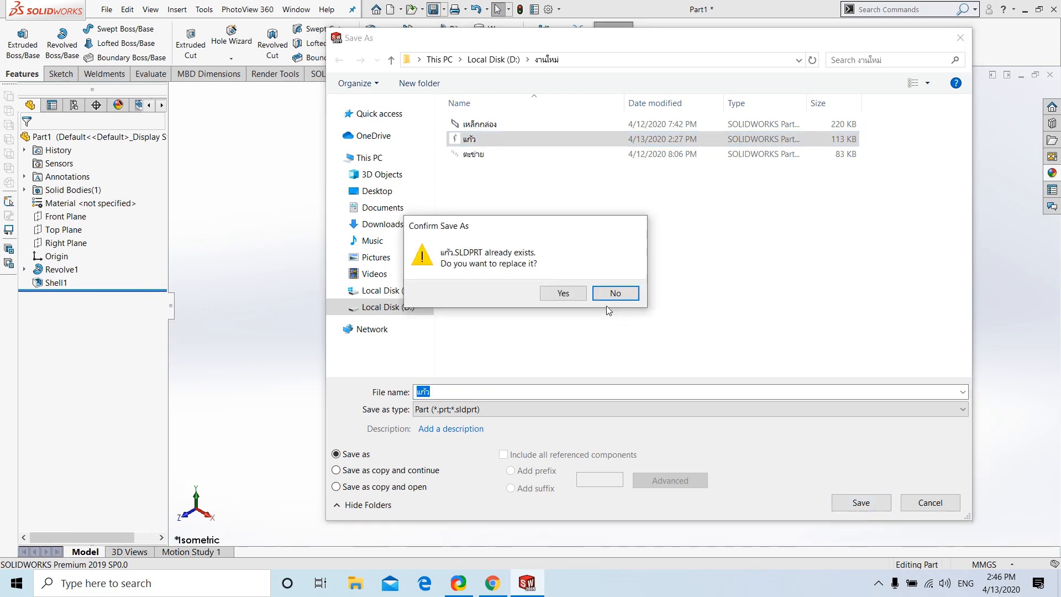
pyautogui.click(566, 293)
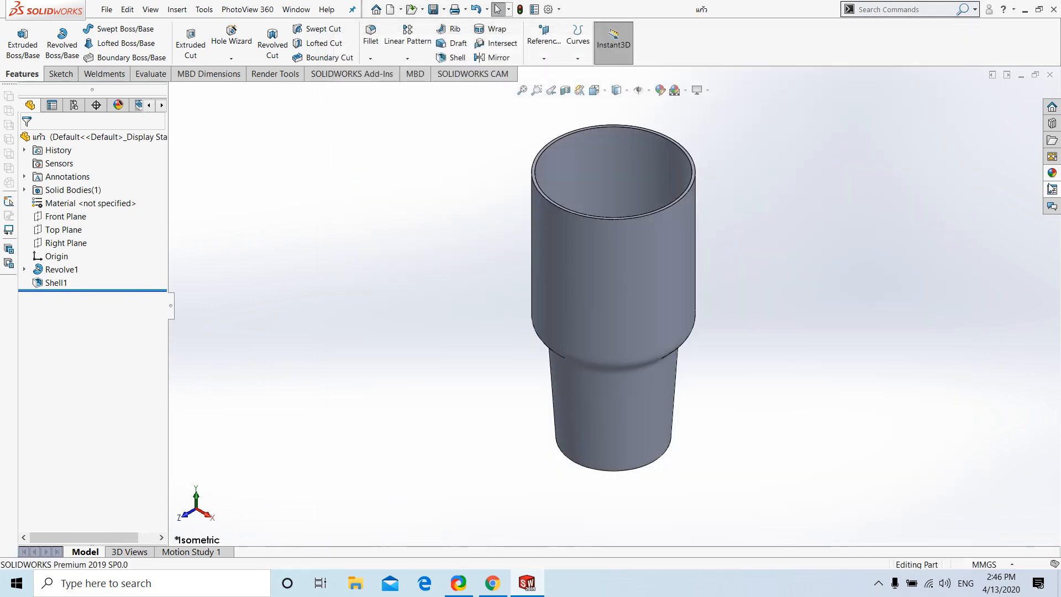
# Apply the brushed aluminum coarse appearance to the whole cup and save the part
pyautogui.click(1052, 173)
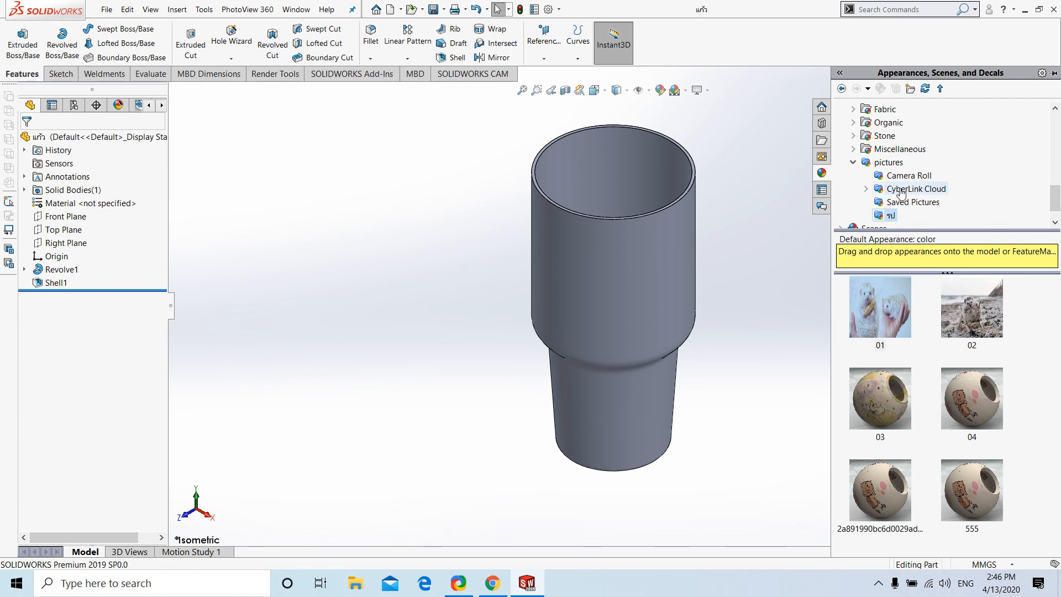
pyautogui.scroll(5, 862, 133)
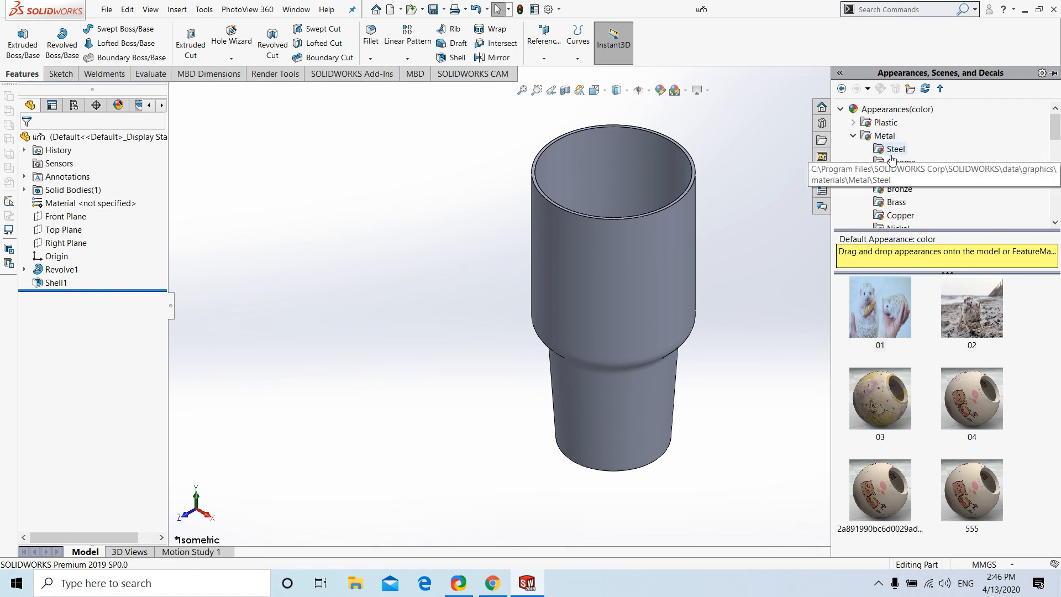
pyautogui.click(905, 175)
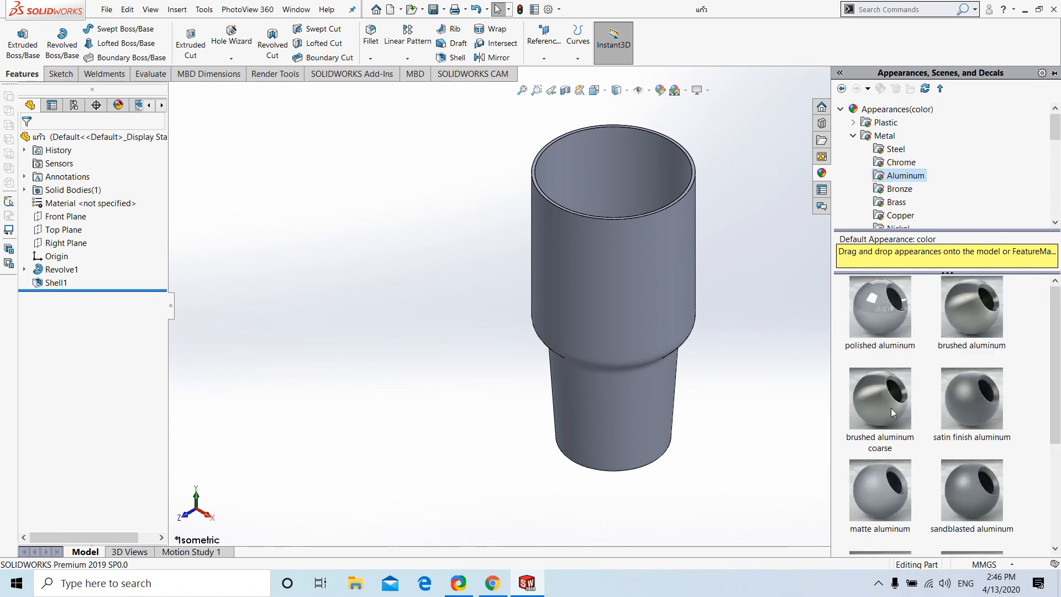
pyautogui.click(883, 306)
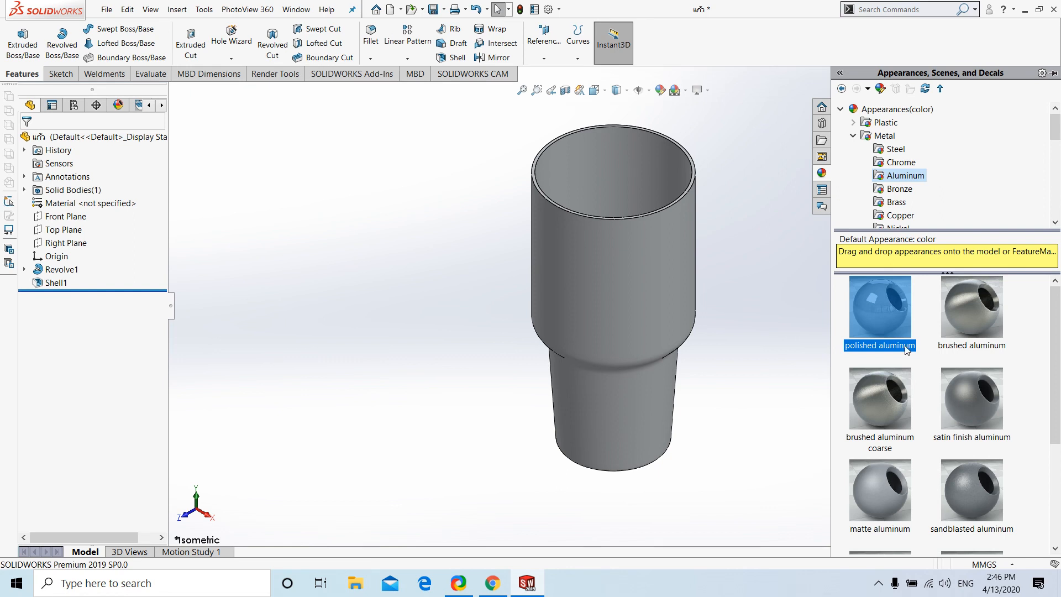
pyautogui.click(876, 402)
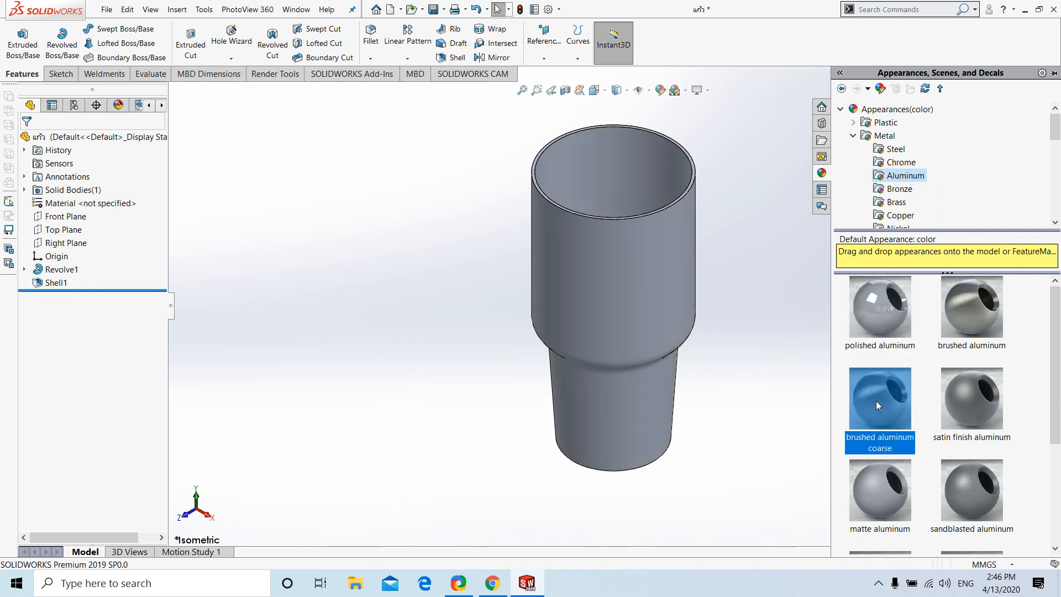
pyautogui.click(736, 170)
pyautogui.click(433, 9)
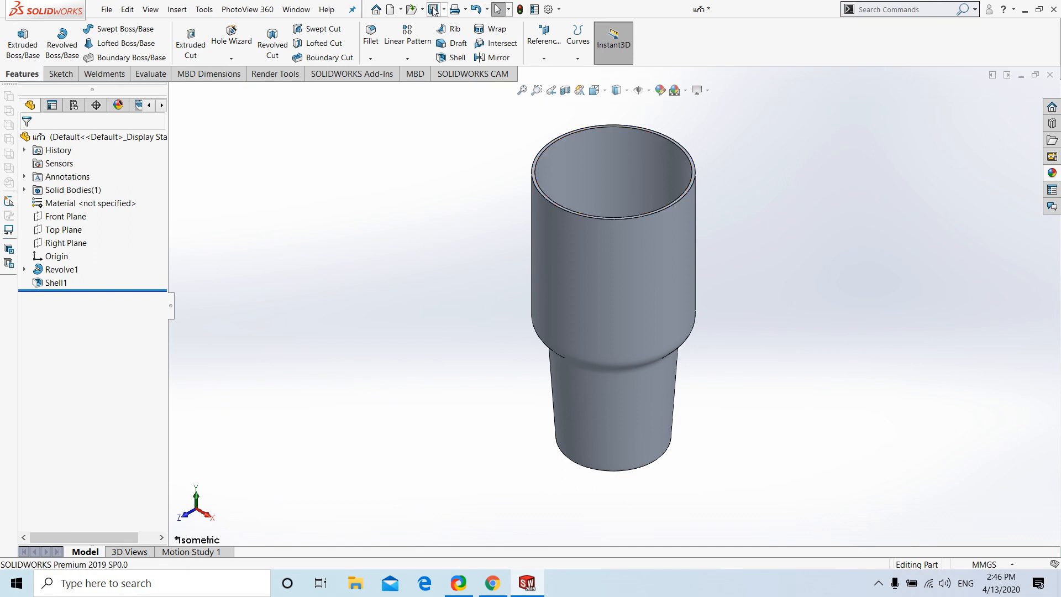
# Open the appearance settings for the cup's outer face only
pyautogui.click(613, 237)
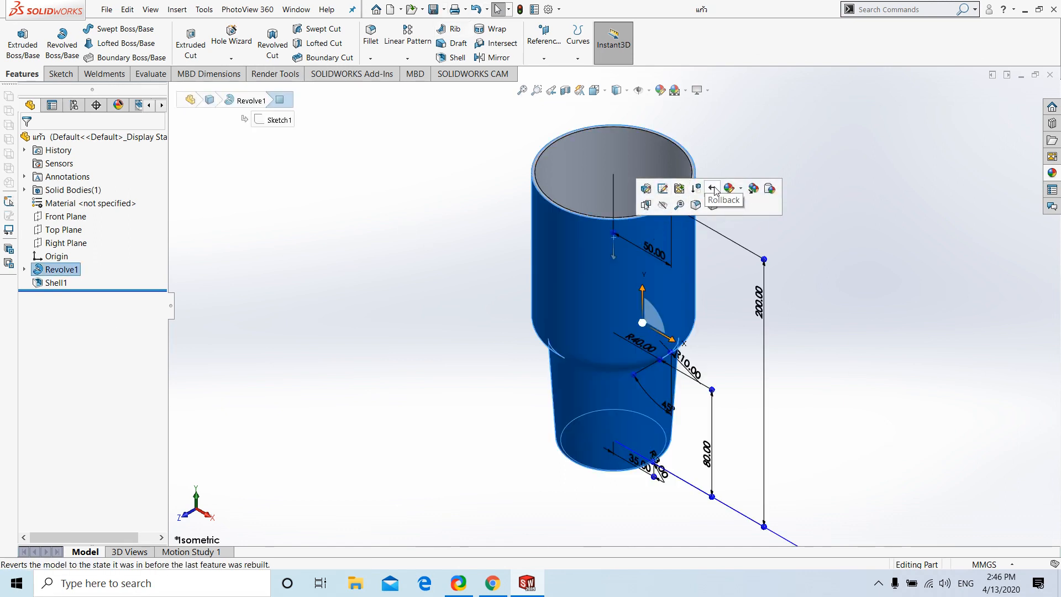
pyautogui.click(729, 188)
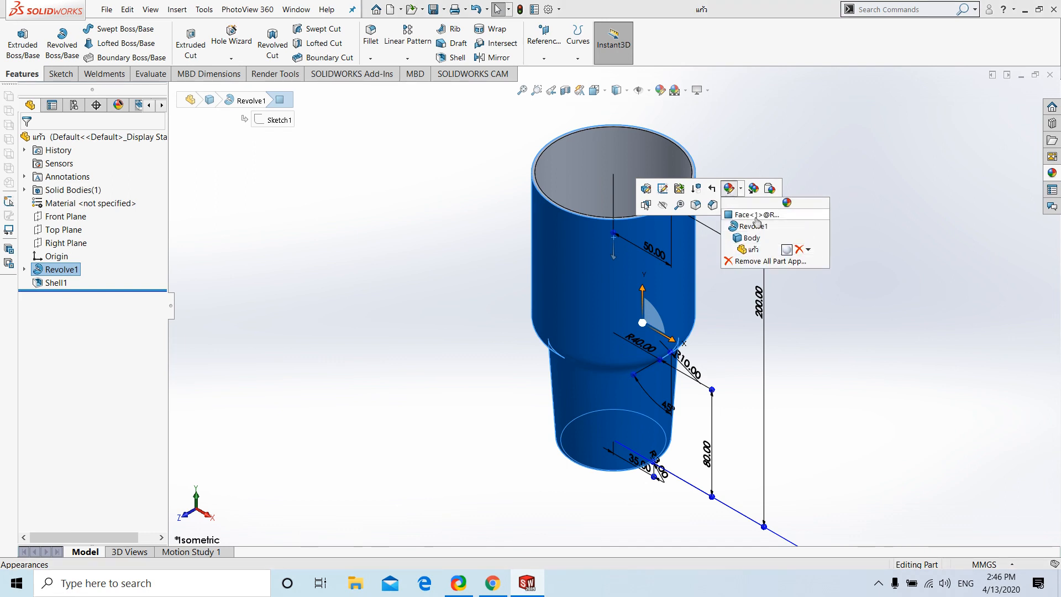
pyautogui.press('g')
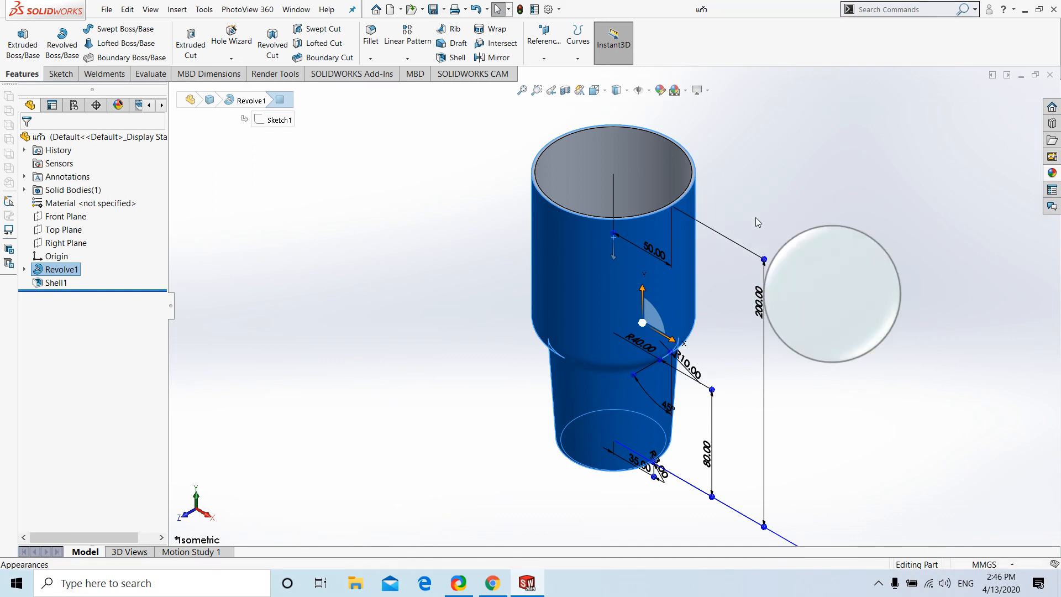
pyautogui.click(661, 237)
pyautogui.rightClick(664, 236)
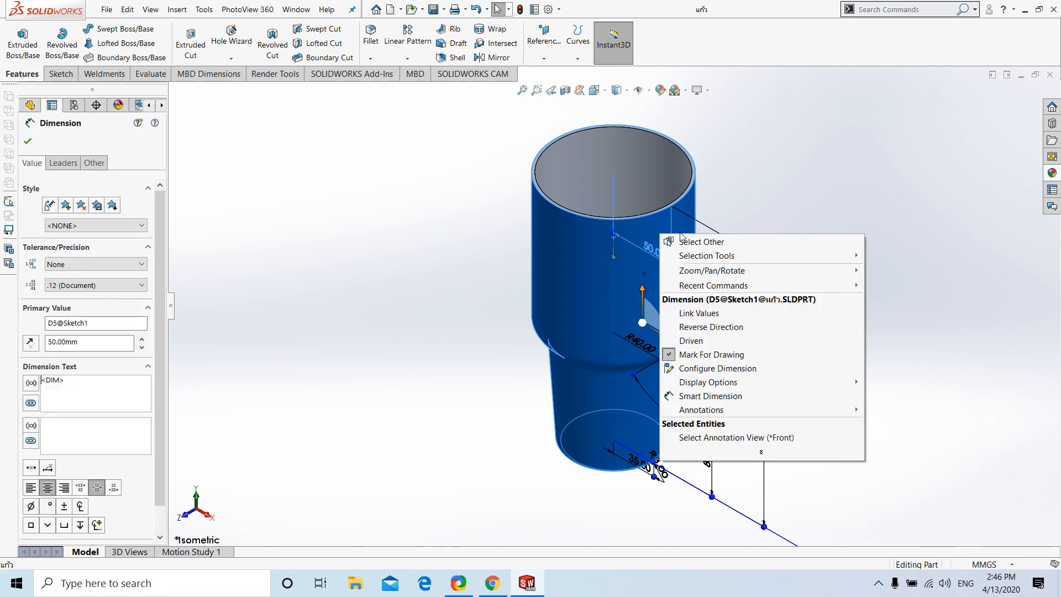
pyautogui.click(646, 231)
pyautogui.click(653, 232)
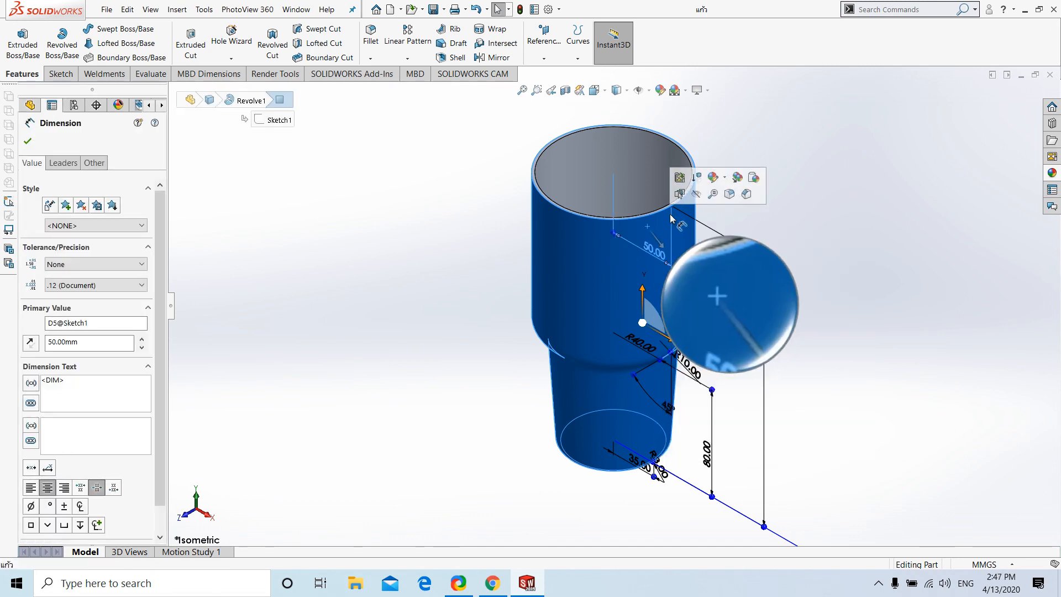
pyautogui.click(718, 177)
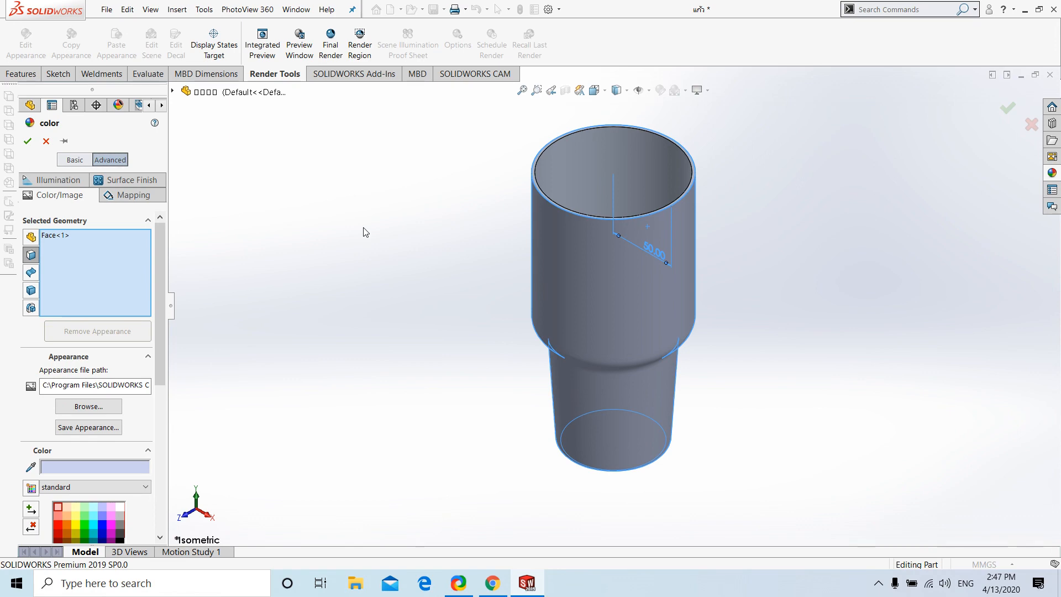
# Load the image 4444 from the Pictures folder as the outer face's appearance, listing all file types
pyautogui.click(88, 407)
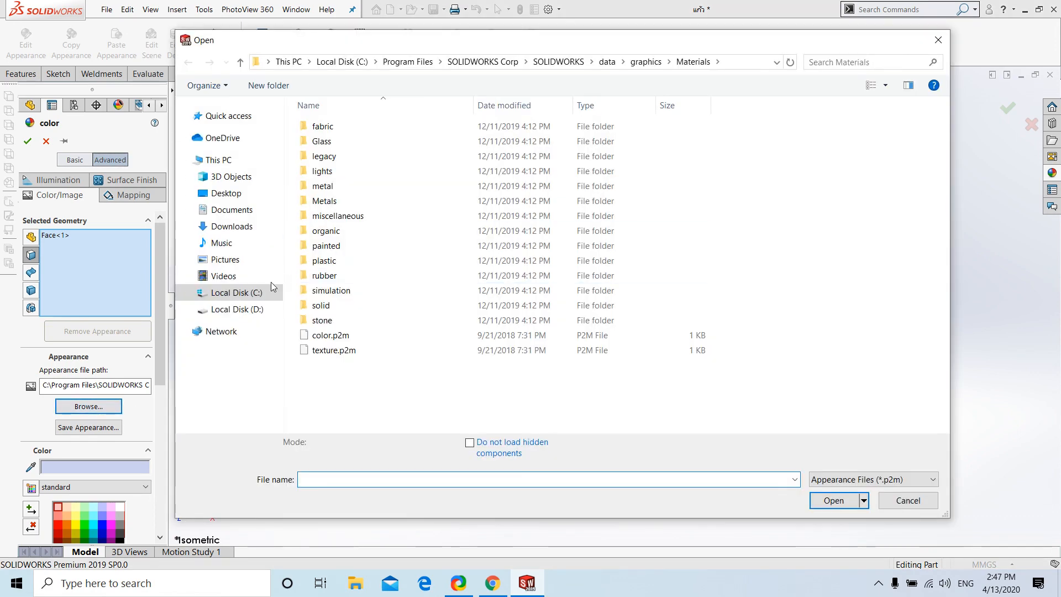
pyautogui.click(225, 259)
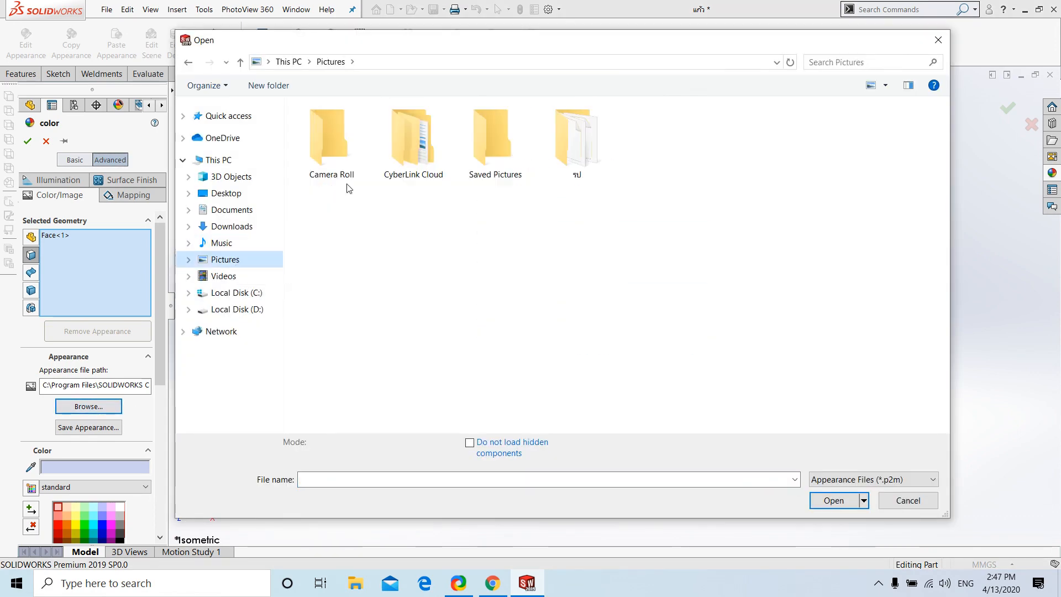
pyautogui.click(873, 479)
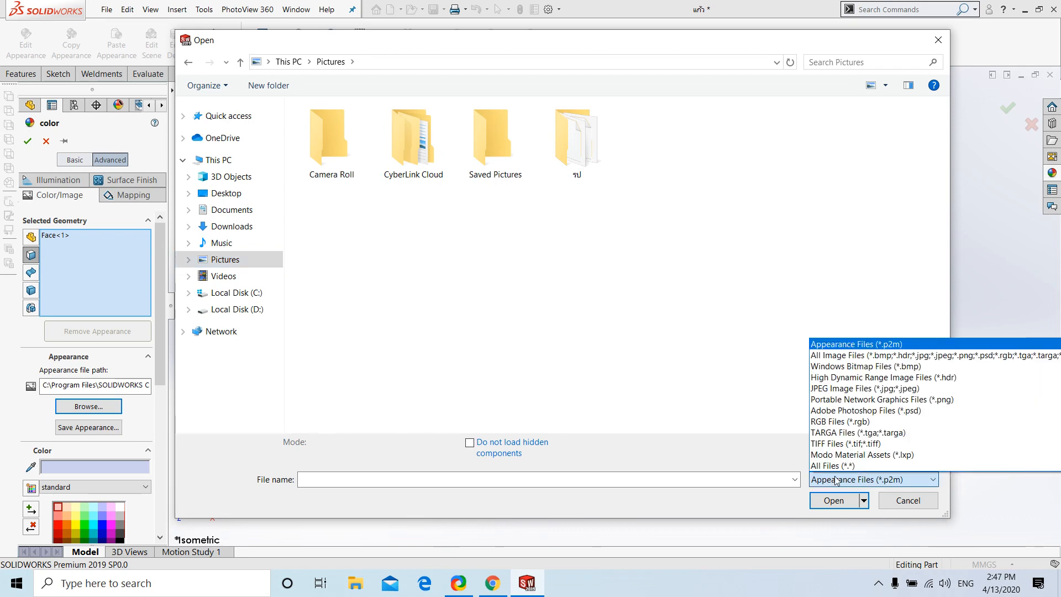
pyautogui.click(845, 466)
pyautogui.click(818, 158)
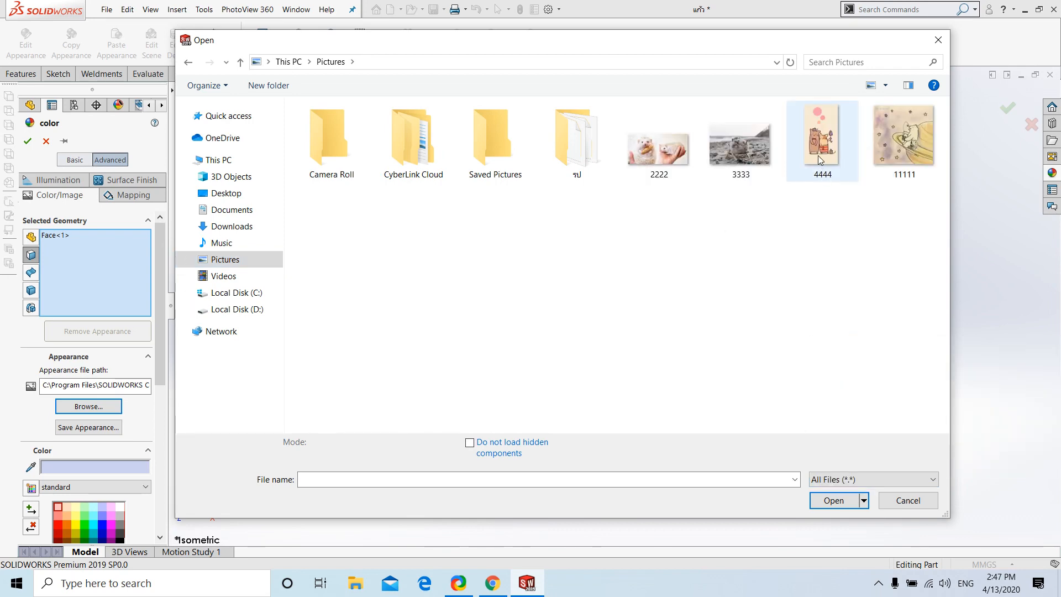
pyautogui.doubleClick(818, 156)
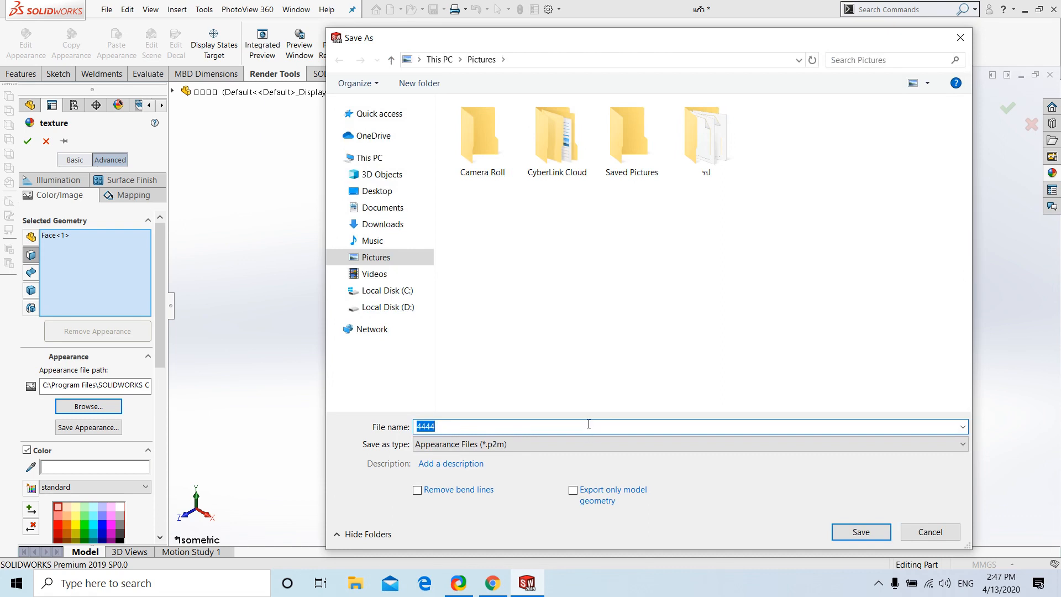
# Save the image appearance as 789 in the Pictures folder and apply it to the outer face
pyautogui.write('725\\7')
pyautogui.click(843, 529)
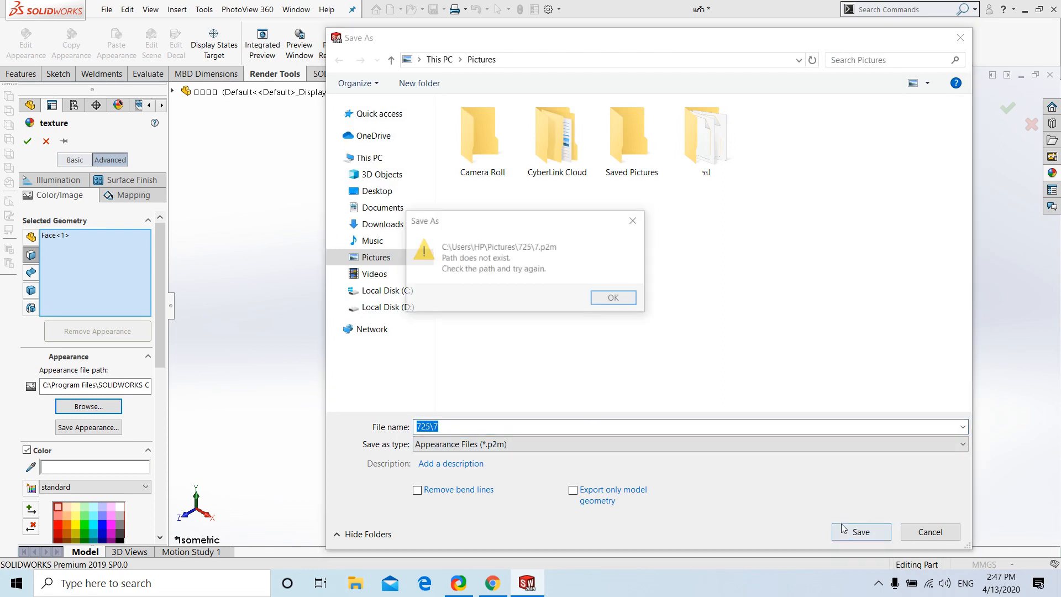
pyautogui.click(611, 298)
pyautogui.write('789')
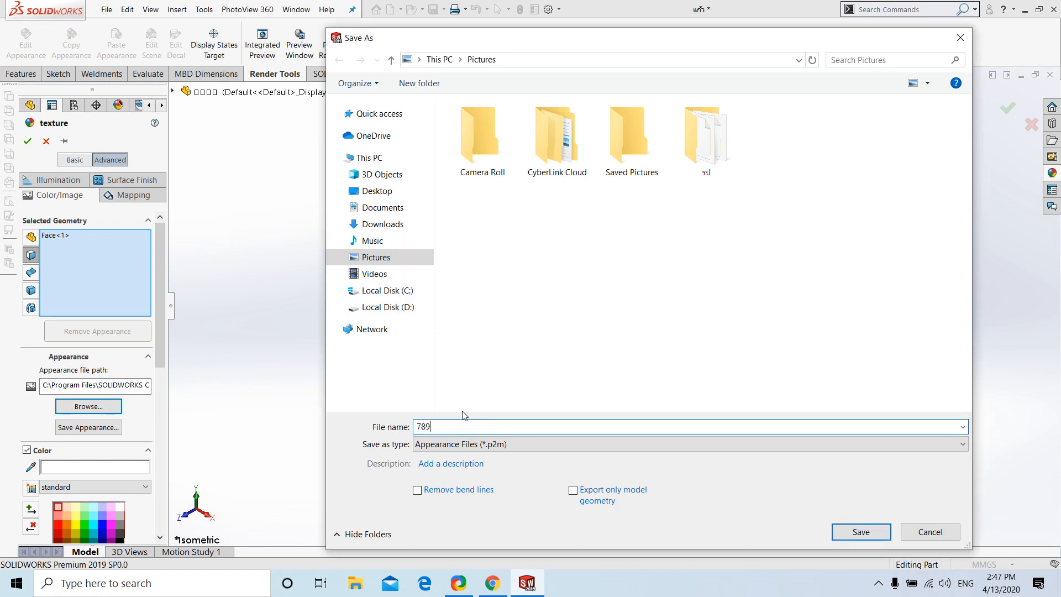
pyautogui.click(860, 532)
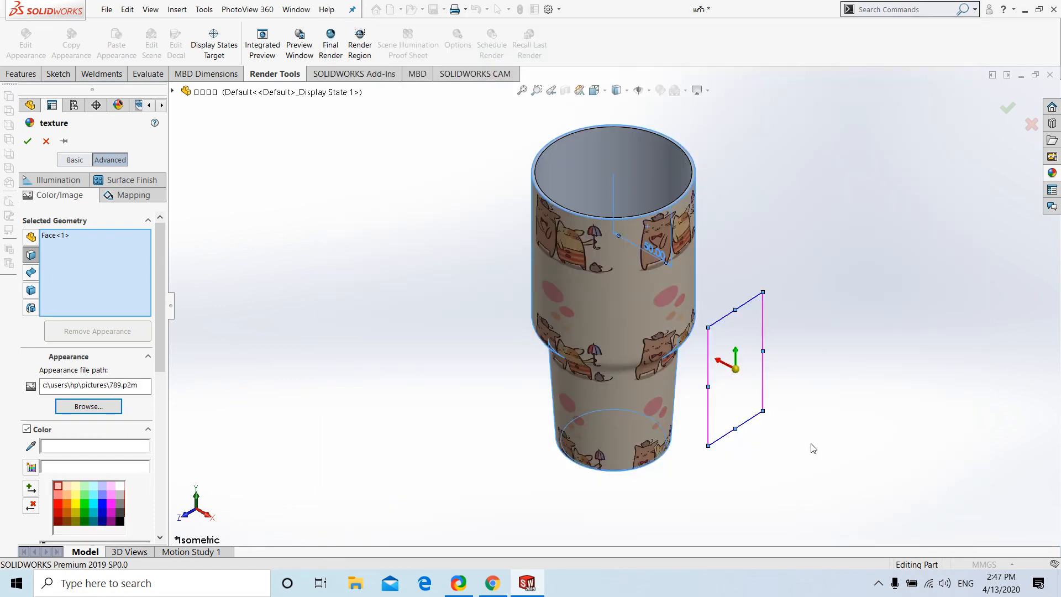
pyautogui.click(1007, 108)
# Try the Cartoon display effect on the image-wrapped cup, return to the isometric view and turn the effect off
pyautogui.moveTo(612, 336); pyautogui.dragTo(514, 265, button='middle')
pyautogui.scroll(3, 741, 209)
pyautogui.scroll(-3, 739, 181)
pyautogui.moveTo(603, 300); pyautogui.dragTo(528, 421, button='middle')
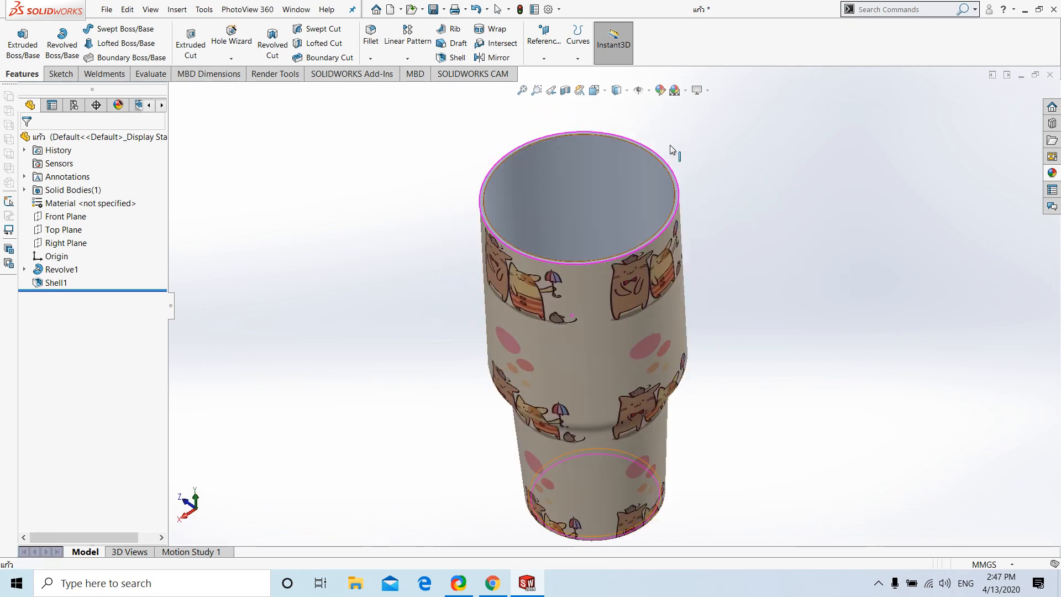
pyautogui.click(699, 90)
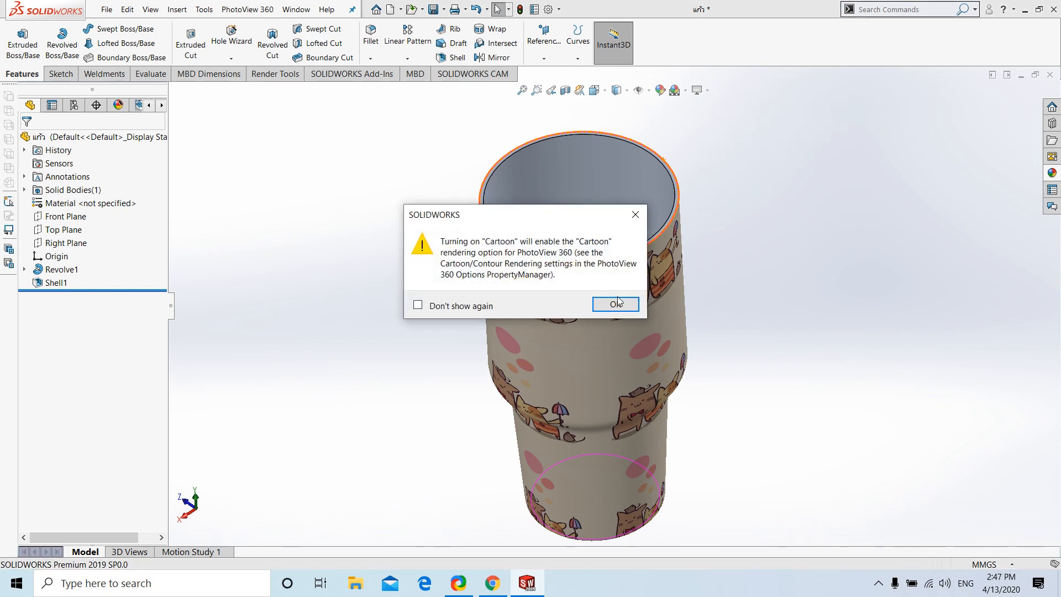
pyautogui.click(617, 302)
pyautogui.moveTo(539, 324); pyautogui.dragTo(651, 425, button='middle')
pyautogui.hotkey('ctrl', '7')
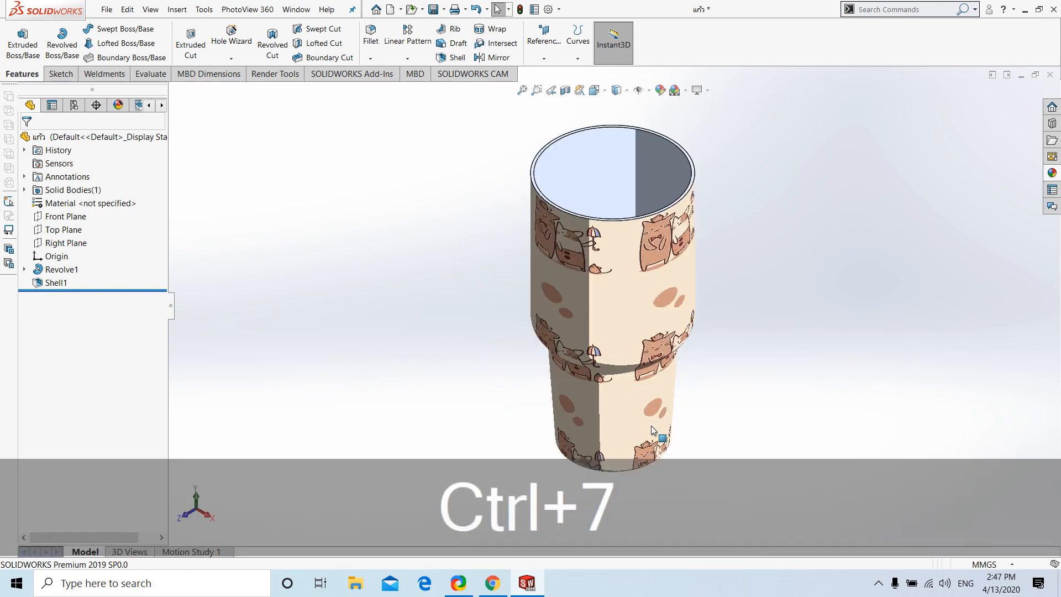
pyautogui.click(707, 90)
pyautogui.click(715, 148)
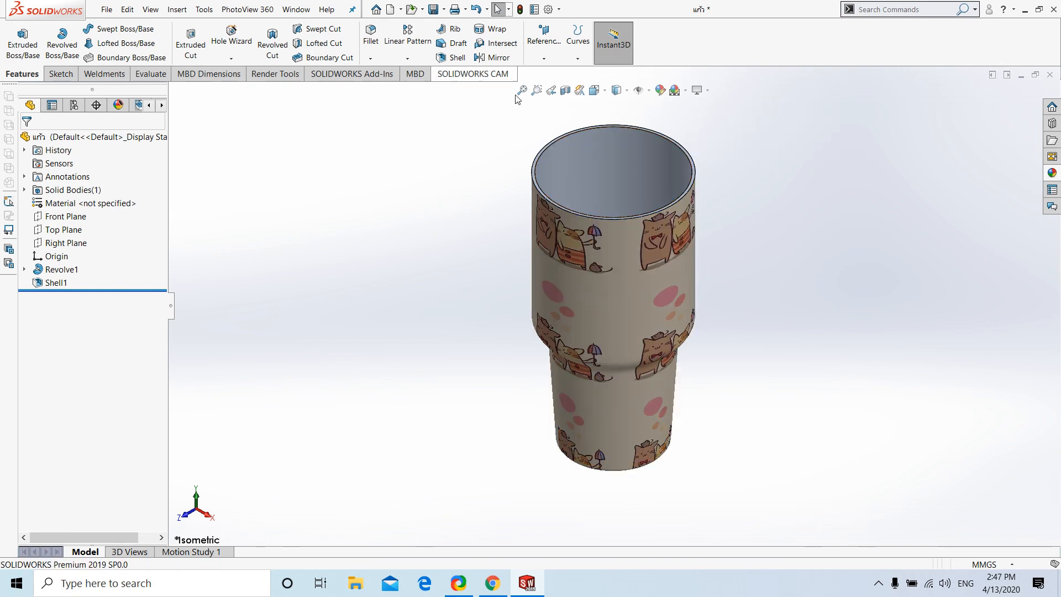